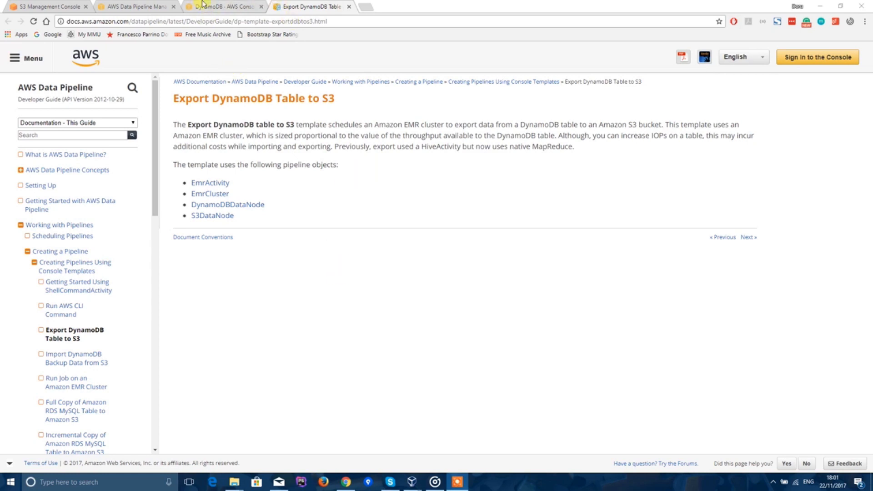
Look over the existing DynamoDB tables, S3 buckets and data pipelines in their AWS consoles
{"action": "left_click", "coordinate": [235, 2]}
{"action": "left_click", "coordinate": [225, 7]}
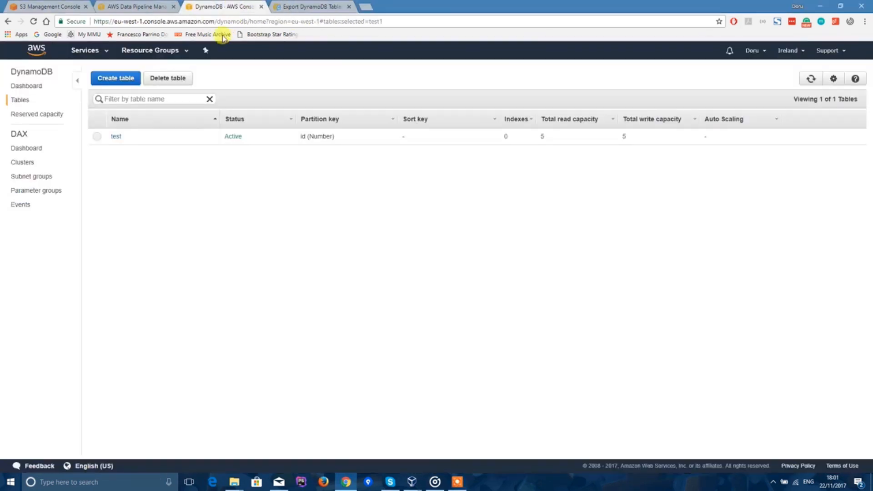
{"action": "left_click", "coordinate": [50, 7]}
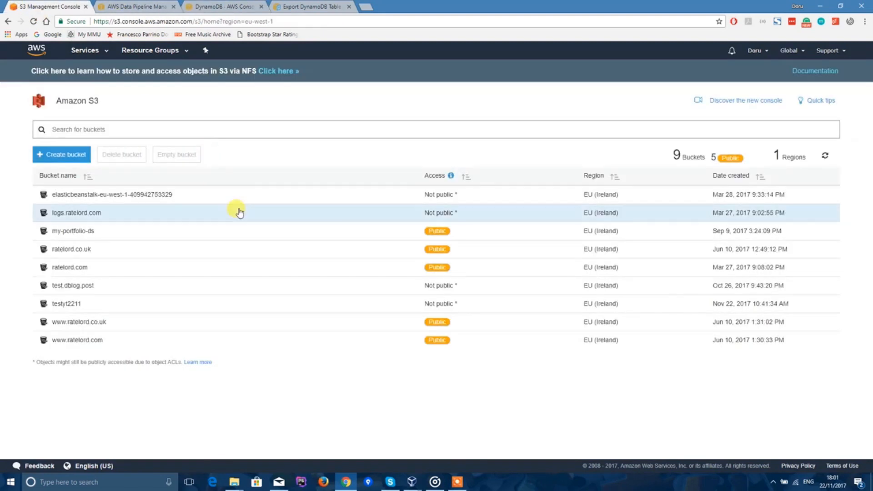
{"action": "left_click", "coordinate": [137, 6]}
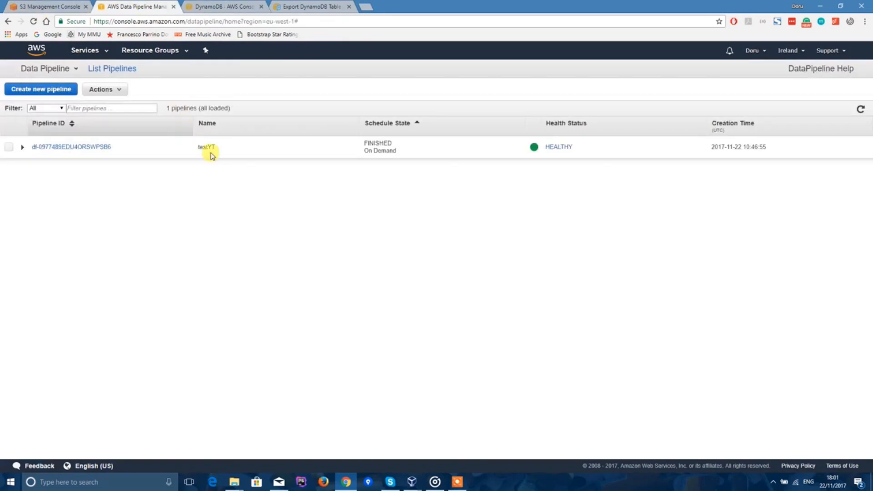
Create a DynamoDB table named test1 with a Number partition key called id and the default settings
{"action": "left_click", "coordinate": [229, 6]}
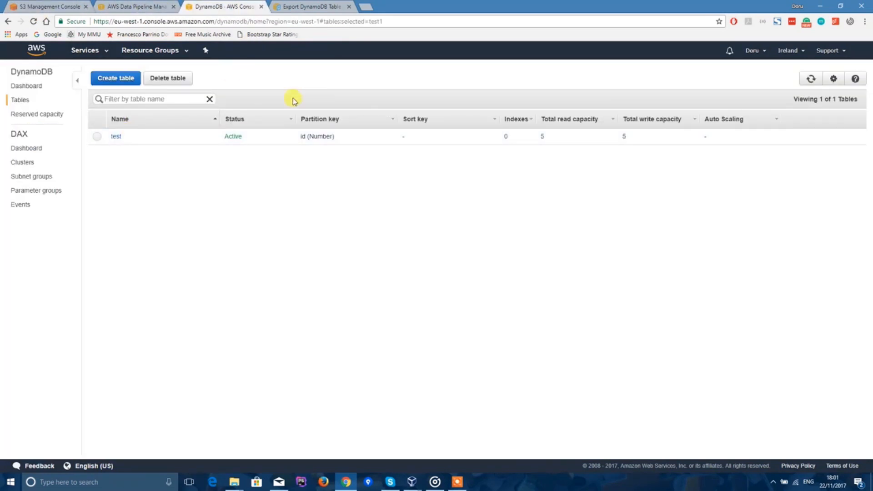
{"action": "left_click", "coordinate": [117, 80]}
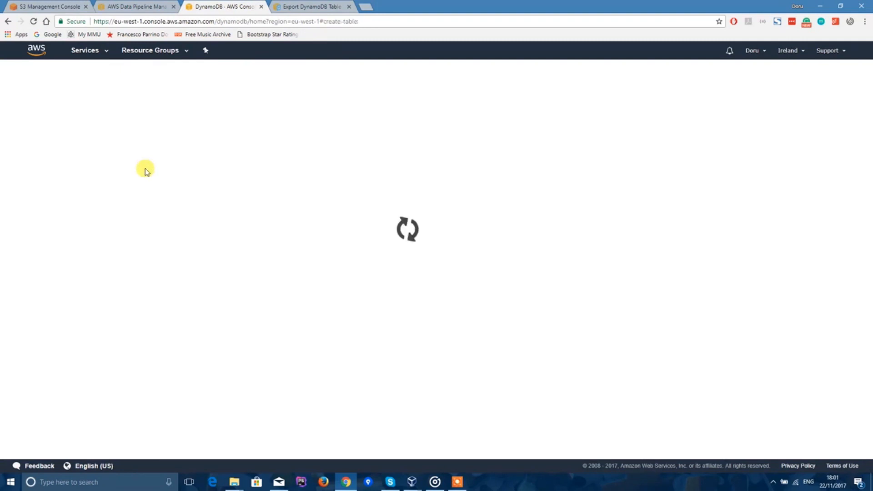
{"action": "left_click", "coordinate": [275, 129]}
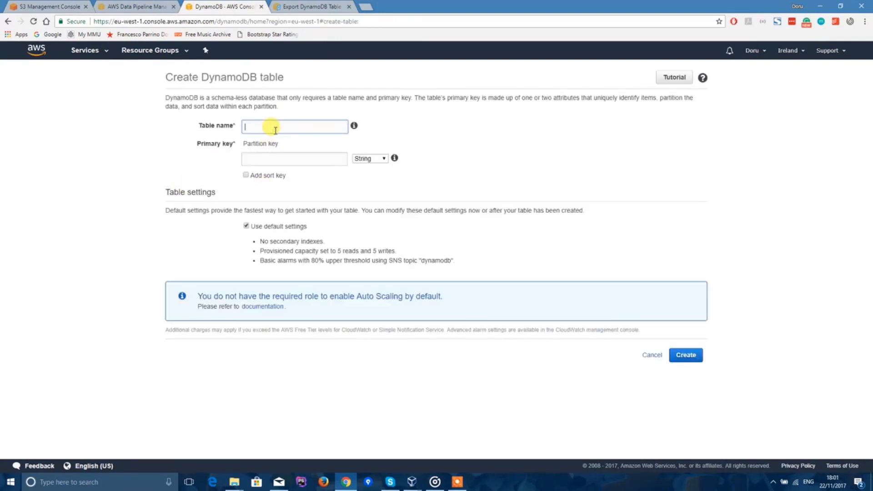
{"action": "left_click", "coordinate": [316, 161]}
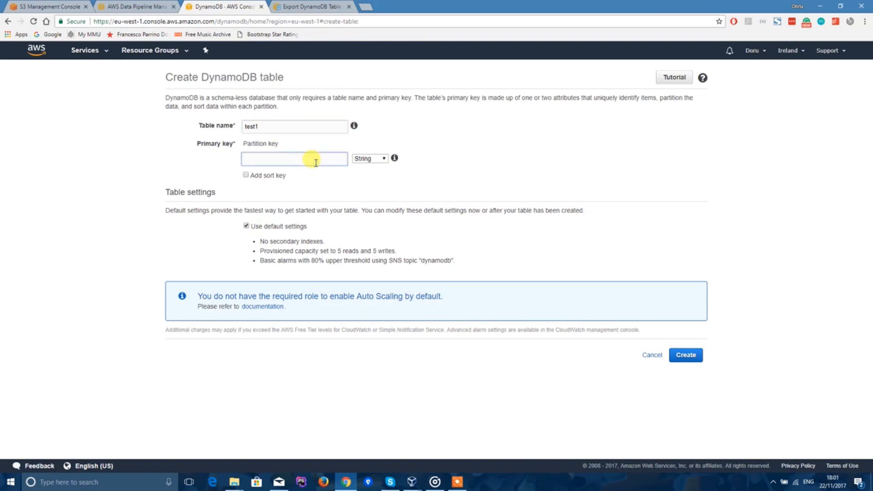
{"action": "left_click", "coordinate": [378, 163]}
{"action": "left_click", "coordinate": [369, 183]}
{"action": "left_click", "coordinate": [692, 356]}
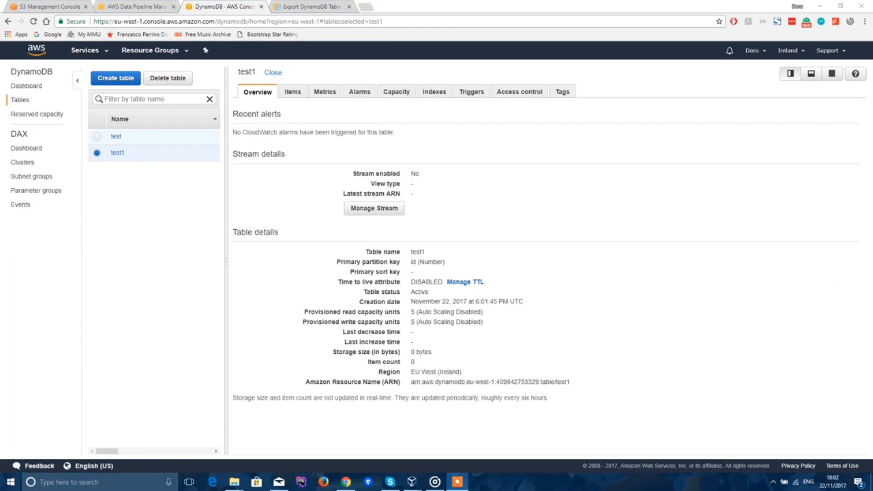
Start a new item in the test1 table and set its id to 1
{"action": "left_click", "coordinate": [290, 92]}
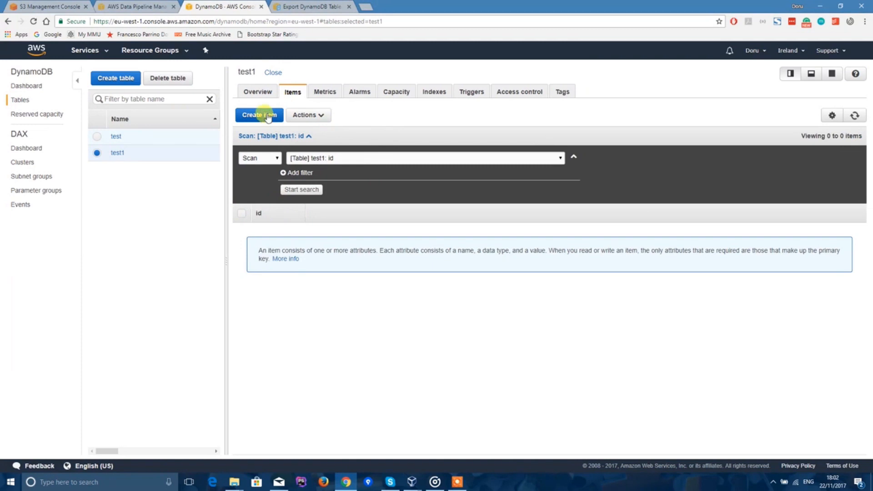
{"action": "left_click", "coordinate": [268, 115]}
{"action": "left_click", "coordinate": [166, 145]}
{"action": "type", "text": "1"}
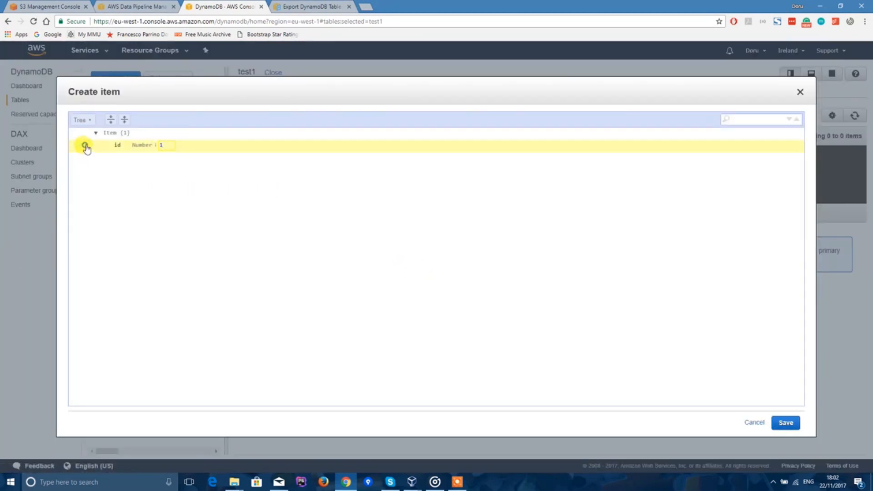
Append a String attribute called name to the item, fill in a person's first name and save the item
{"action": "left_click", "coordinate": [85, 146]}
{"action": "left_click", "coordinate": [142, 157]}
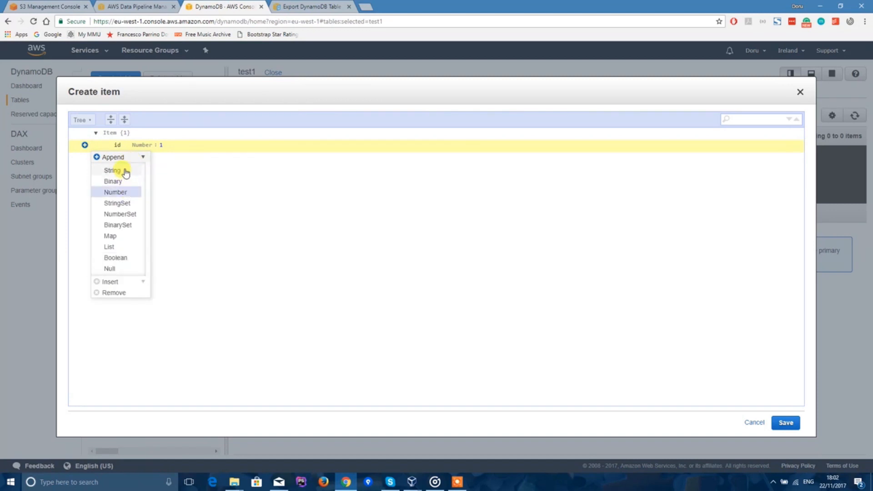
{"action": "left_click", "coordinate": [113, 170]}
{"action": "type", "text": "nm"}
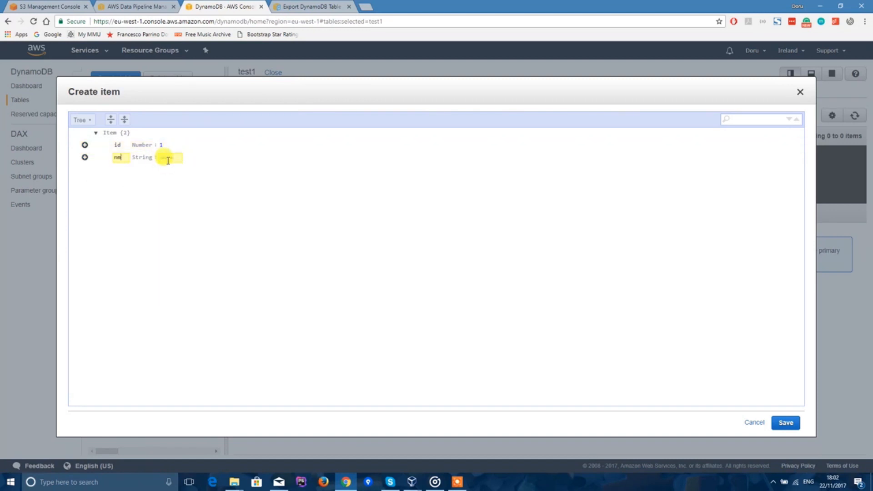
{"action": "type", "text": "me"}
{"action": "left_click", "coordinate": [168, 160]}
{"action": "type", "text": "George"}
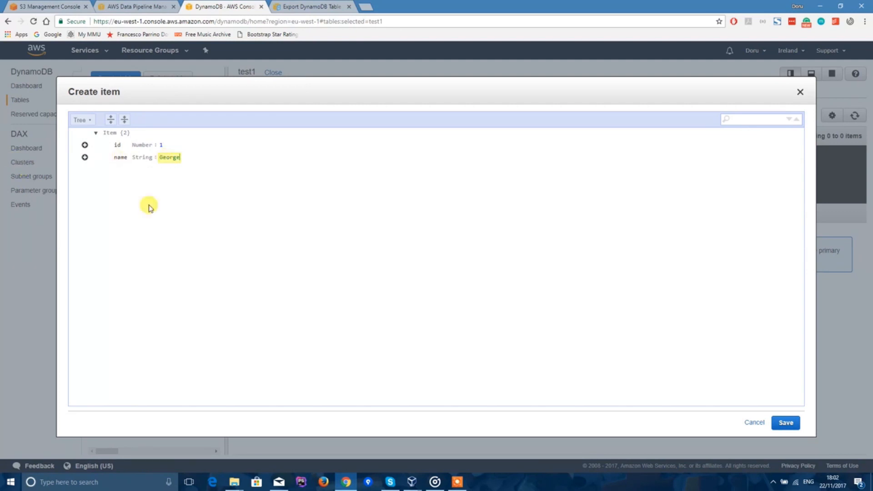
{"action": "left_click", "coordinate": [792, 427]}
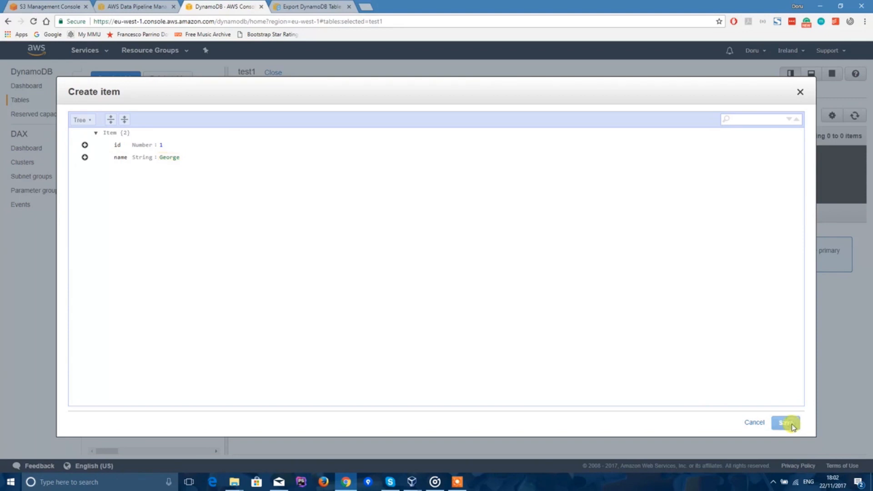
Create a second item in test1 with id 2 and a Number attribute called age set to 21
{"action": "left_click", "coordinate": [257, 115]}
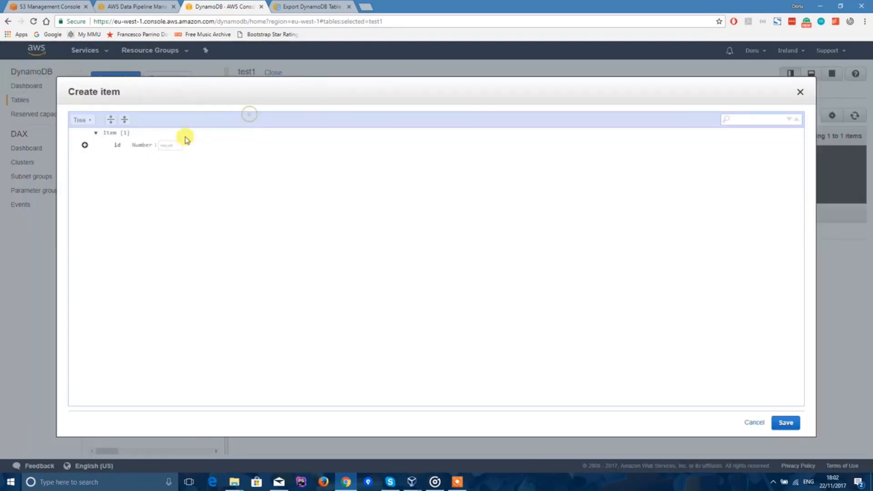
{"action": "left_click", "coordinate": [172, 144]}
{"action": "type", "text": "2"}
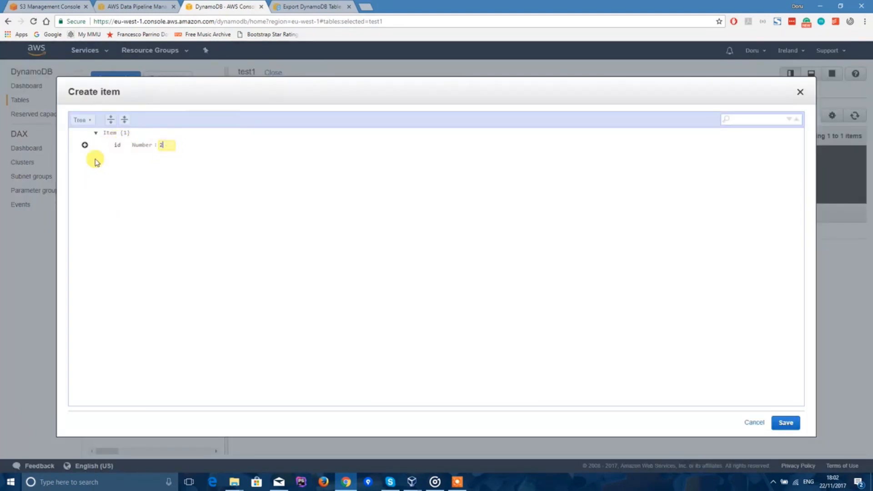
{"action": "left_click", "coordinate": [84, 144]}
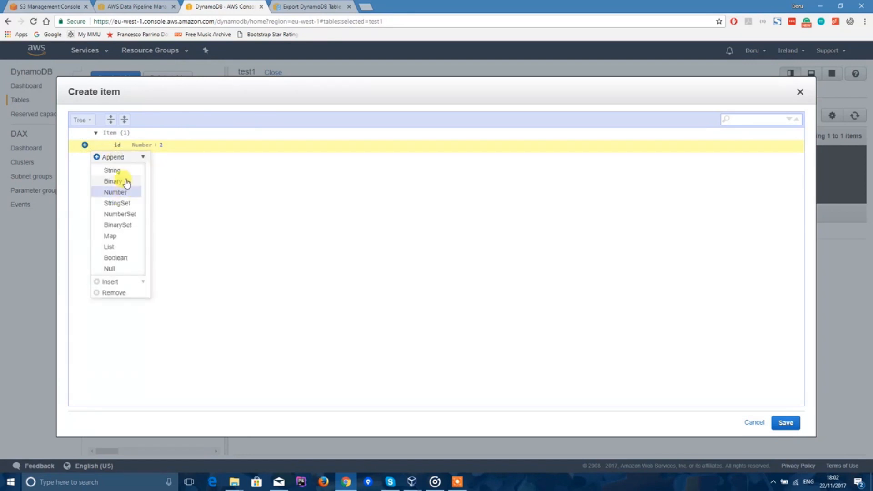
{"action": "left_click", "coordinate": [127, 199]}
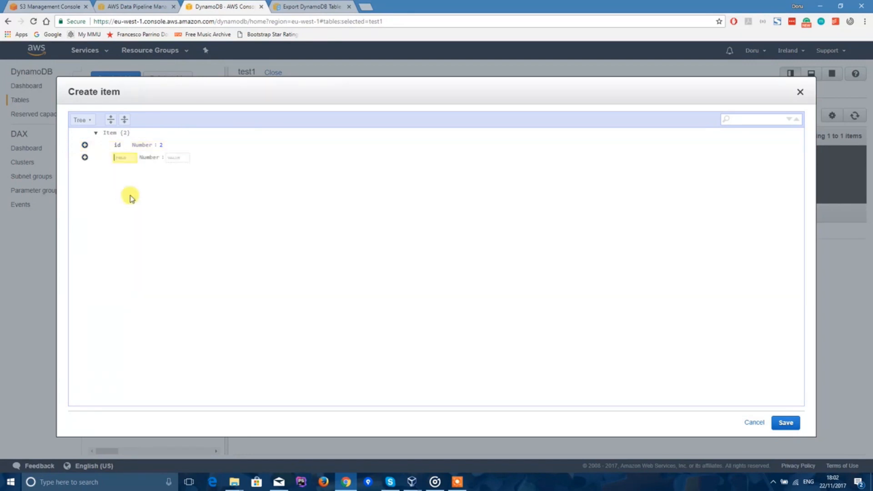
{"action": "type", "text": "age"}
{"action": "key", "text": "Tab"}
{"action": "type", "text": "21"}
{"action": "key", "text": "Return"}
{"action": "key", "text": "BackSpace"}
{"action": "left_click", "coordinate": [793, 423]}
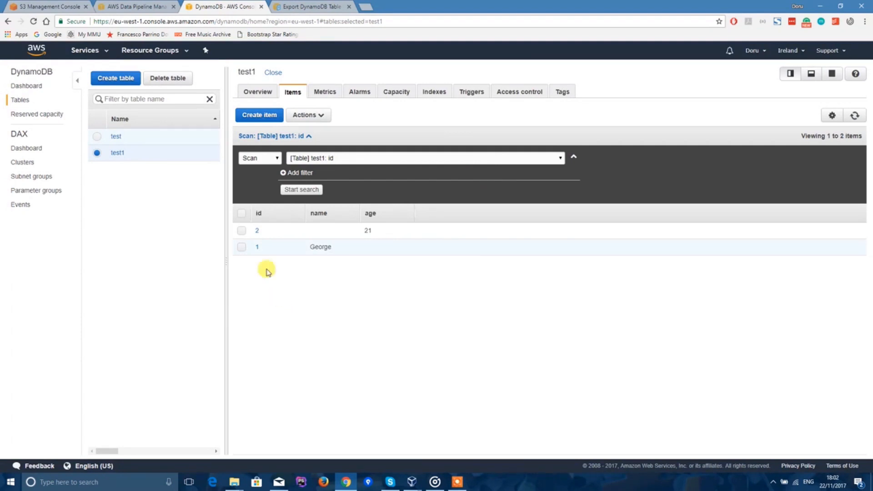
Create an S3 bucket named test12321-2 in the EU (Ireland) region and open it
{"action": "left_click", "coordinate": [48, 6]}
{"action": "left_click", "coordinate": [56, 153]}
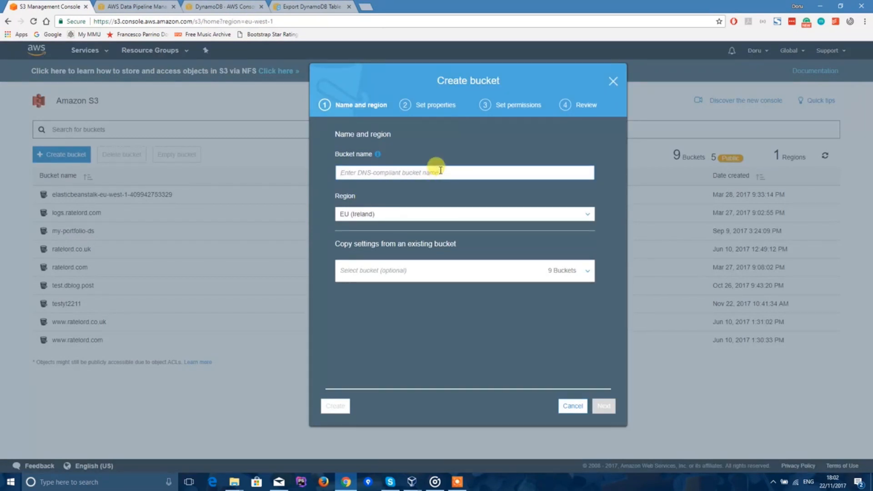
{"action": "type", "text": "test12321"}
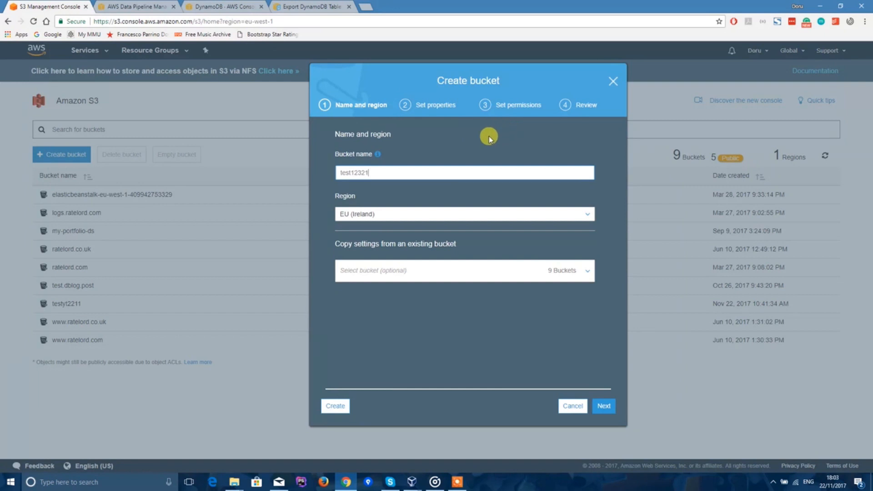
{"action": "left_click", "coordinate": [334, 407]}
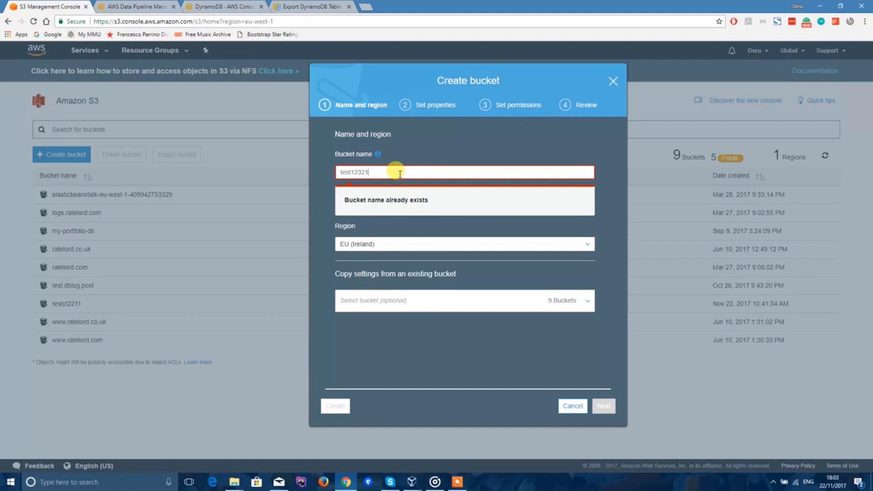
{"action": "type", "text": "-2"}
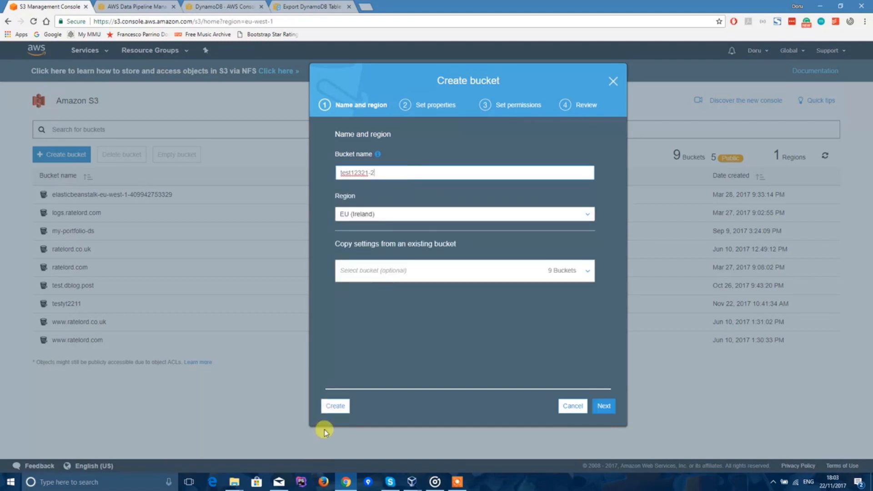
{"action": "left_click", "coordinate": [336, 409]}
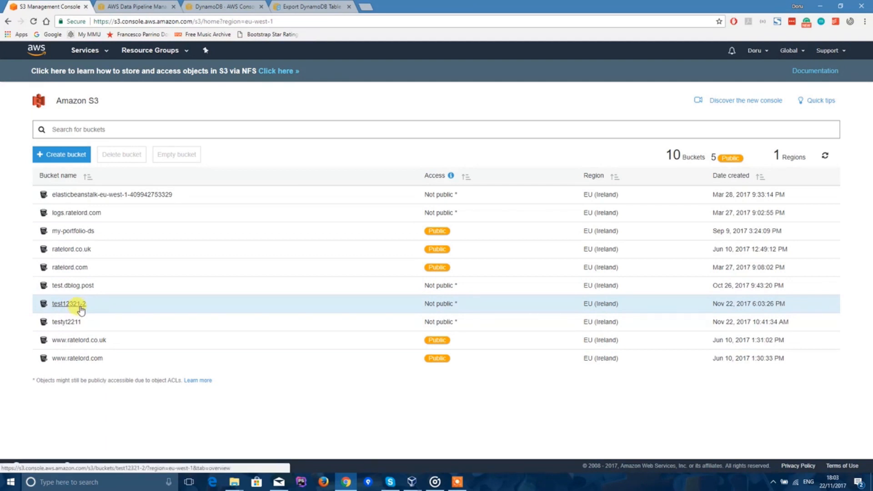
{"action": "left_click", "coordinate": [80, 308]}
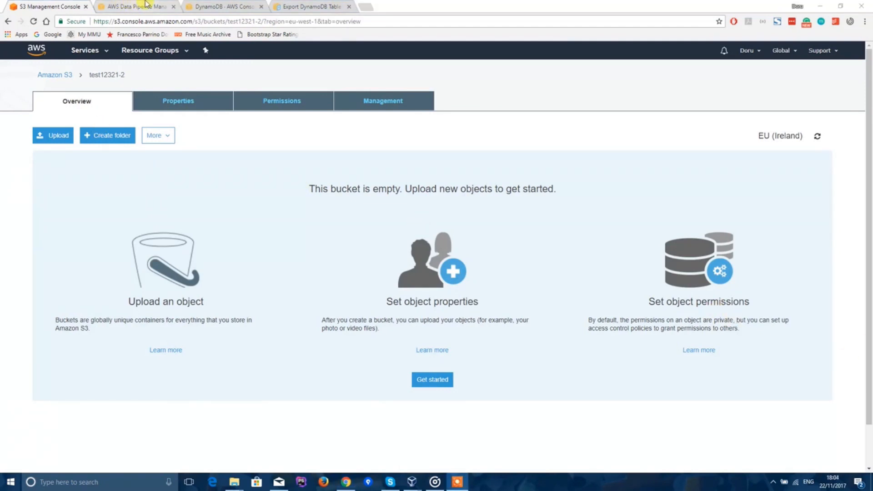
Switch to the Data Pipeline console and search the AWS services for "data"
{"action": "left_click", "coordinate": [146, 4]}
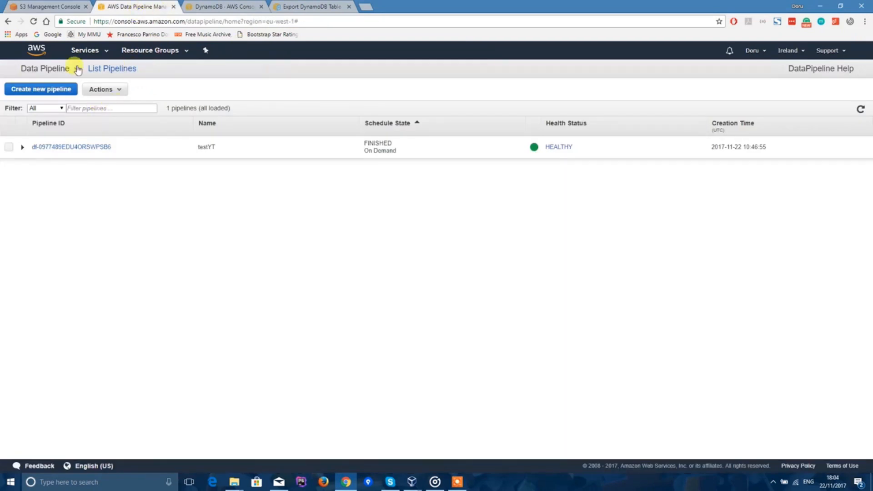
{"action": "left_click", "coordinate": [108, 51]}
{"action": "type", "text": "data"}
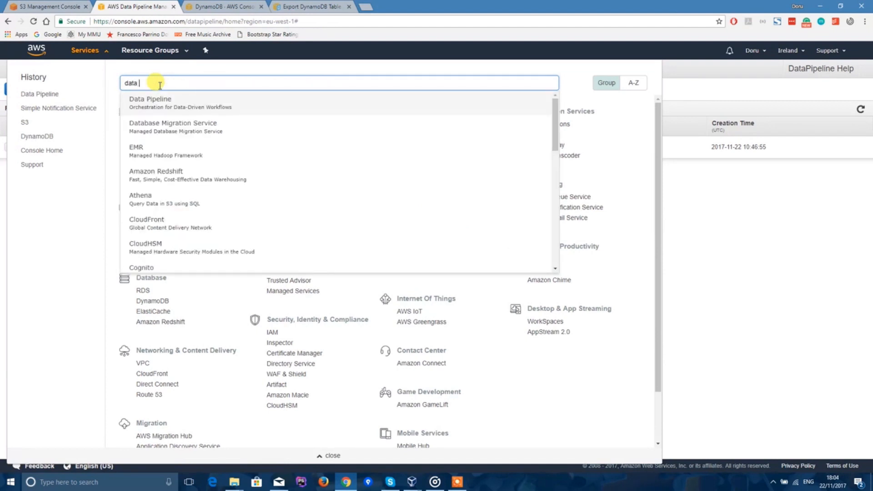
{"action": "left_click", "coordinate": [737, 247]}
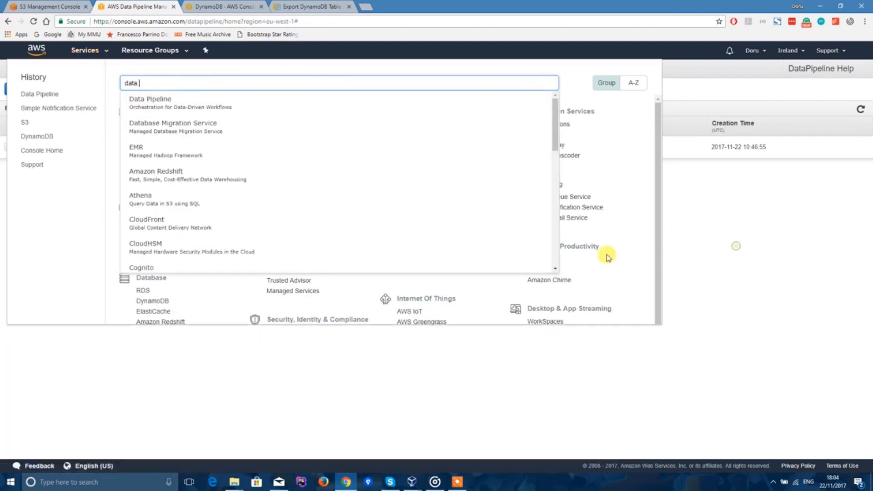
Start a new pipeline named pipelinefortest, built using the Export DynamoDB table to S3 template
{"action": "left_click", "coordinate": [52, 88]}
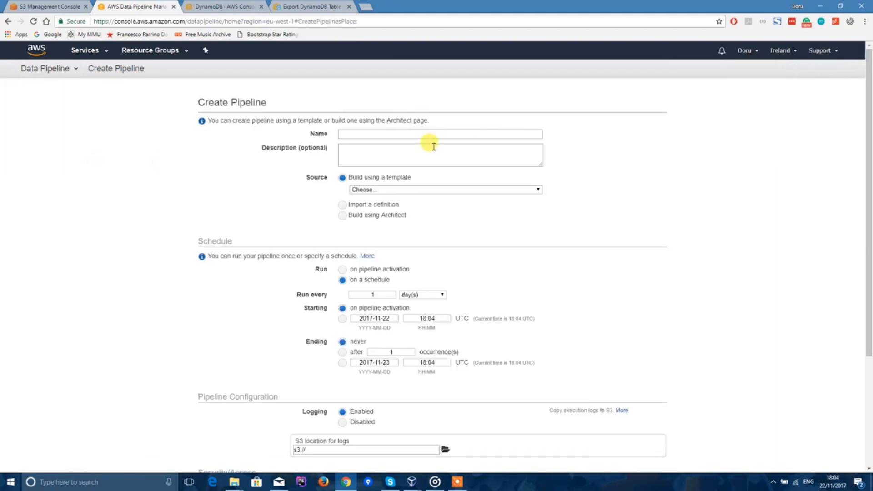
{"action": "left_click", "coordinate": [427, 134]}
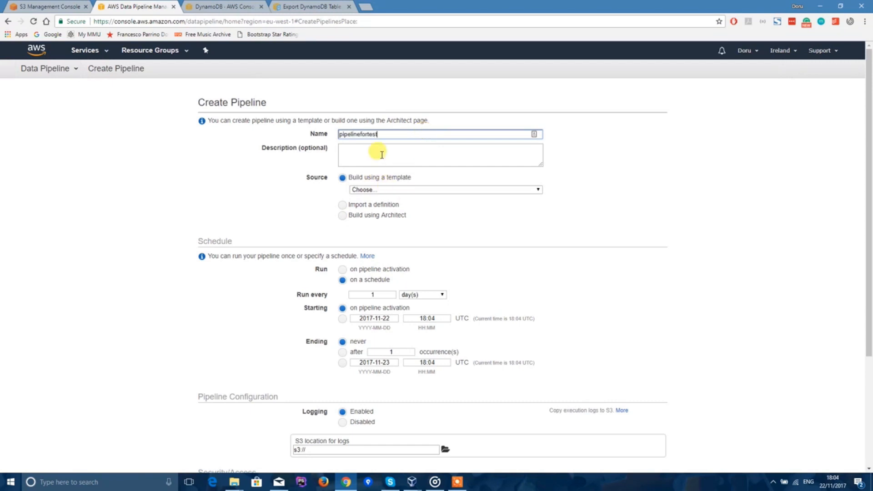
{"action": "left_click", "coordinate": [411, 188]}
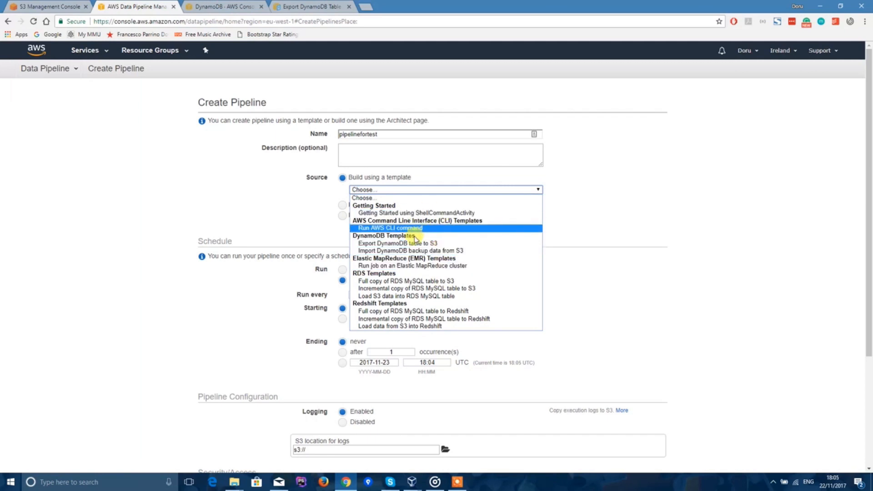
{"action": "left_click", "coordinate": [389, 244]}
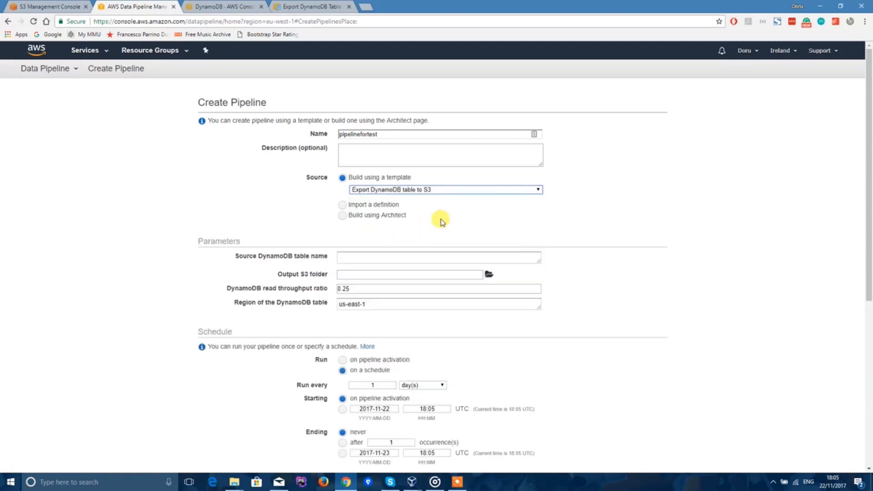
Set the pipeline's source DynamoDB table name to test1, checking the name in the DynamoDB console
{"action": "left_click", "coordinate": [374, 256]}
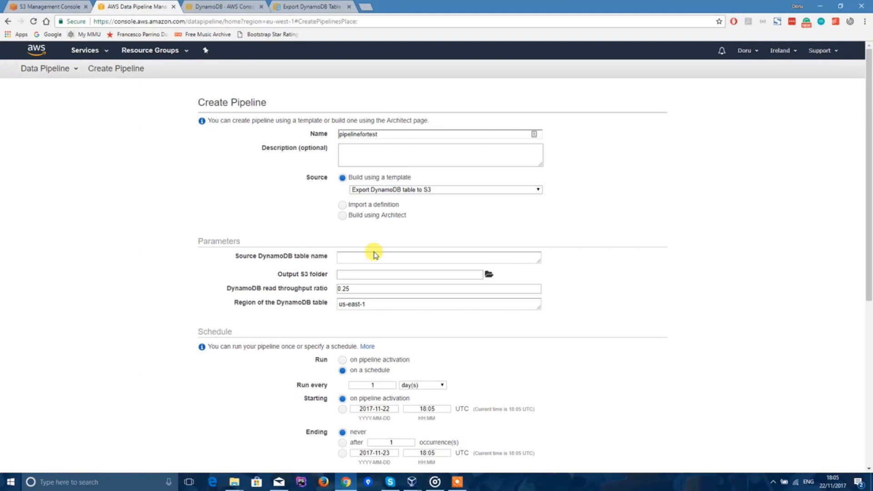
{"action": "left_click", "coordinate": [389, 257]}
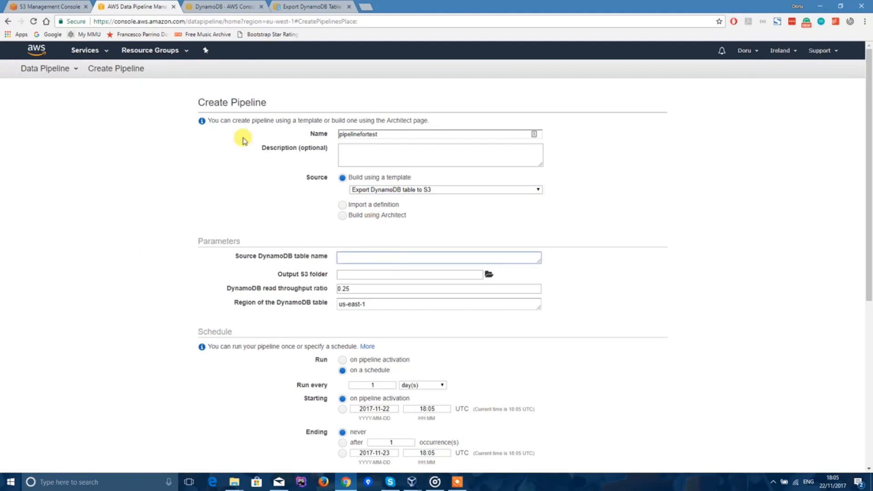
{"action": "left_click", "coordinate": [234, 6]}
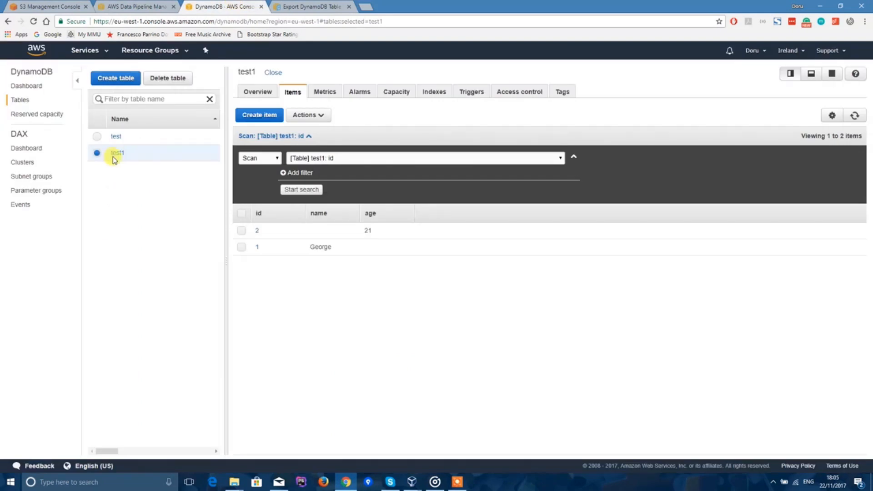
{"action": "left_click", "coordinate": [136, 6]}
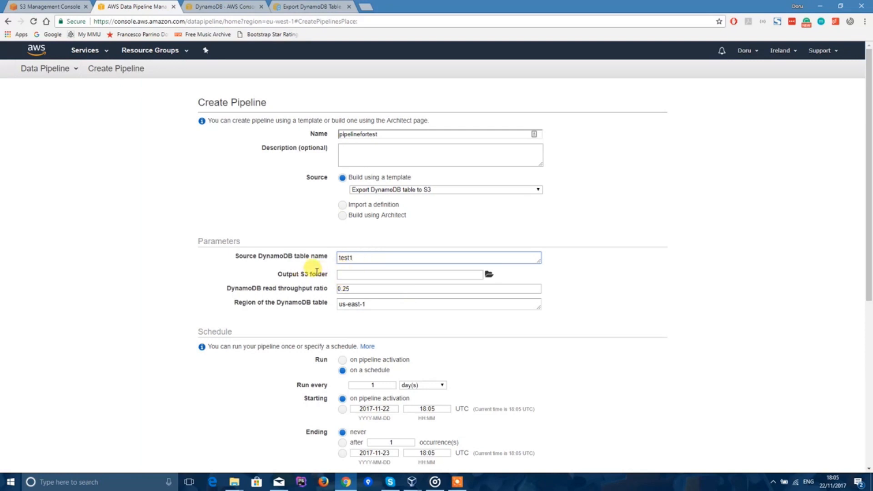
Set the output S3 folder to the test12321-2 bucket and the DynamoDB table's region to eu-west-1
{"action": "left_click", "coordinate": [69, 6]}
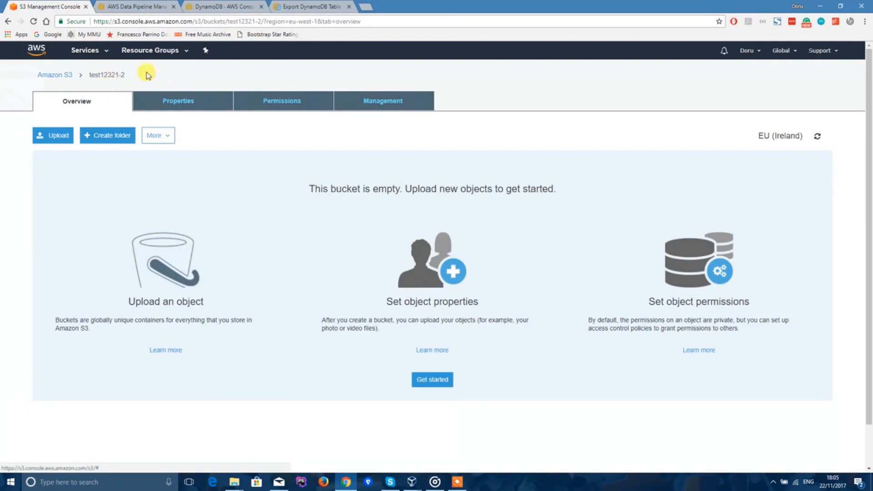
{"action": "left_click", "coordinate": [253, 6]}
{"action": "left_click", "coordinate": [107, 4]}
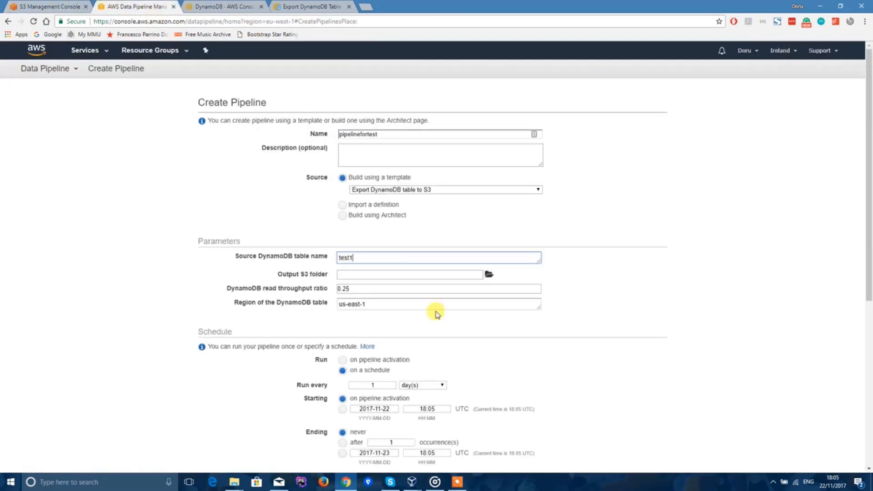
{"action": "left_click", "coordinate": [488, 274]}
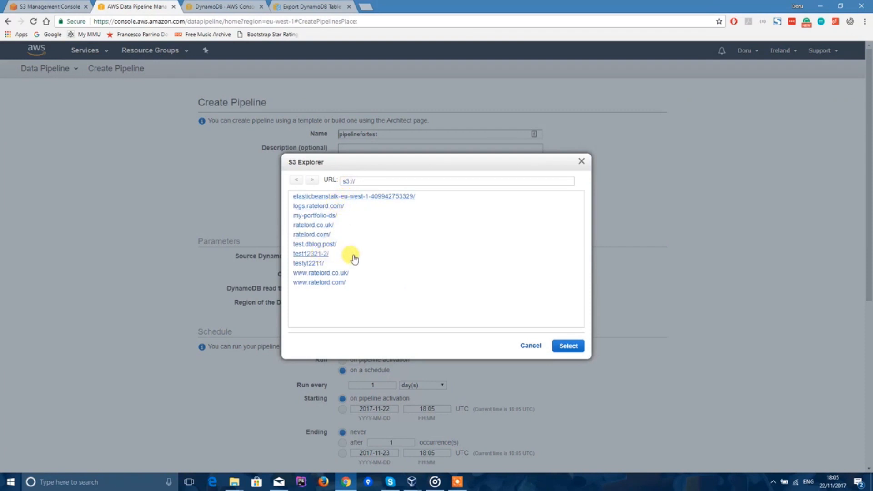
{"action": "left_click", "coordinate": [318, 254]}
{"action": "left_click", "coordinate": [568, 347]}
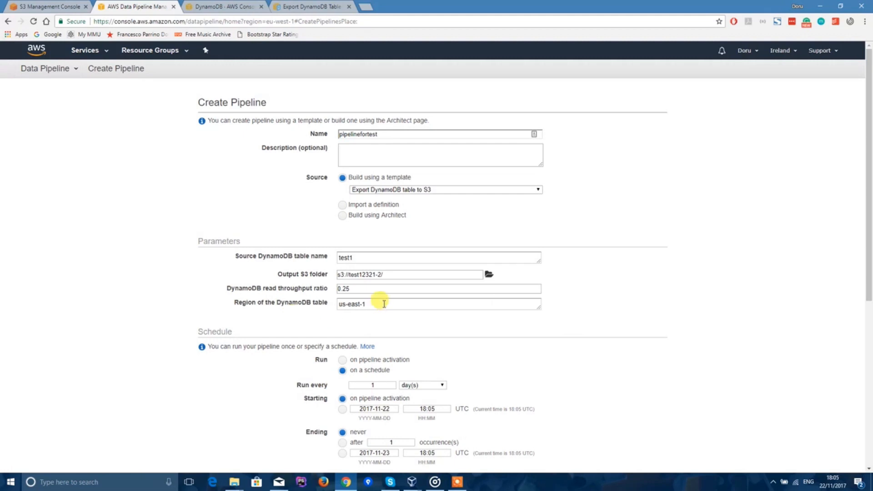
{"action": "left_click_drag", "start_coordinate": [370, 304], "coordinate": [312, 300]}
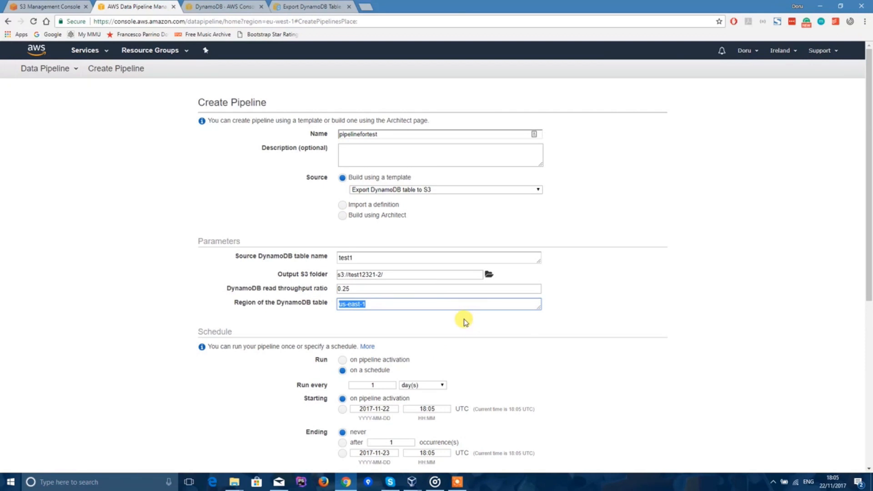
{"action": "type", "text": "eu"}
Set the pipeline to run on pipeline activation and disable logging
{"action": "scroll", "coordinate": [479, 329], "scroll_direction": "down", "scroll_amount": 4}
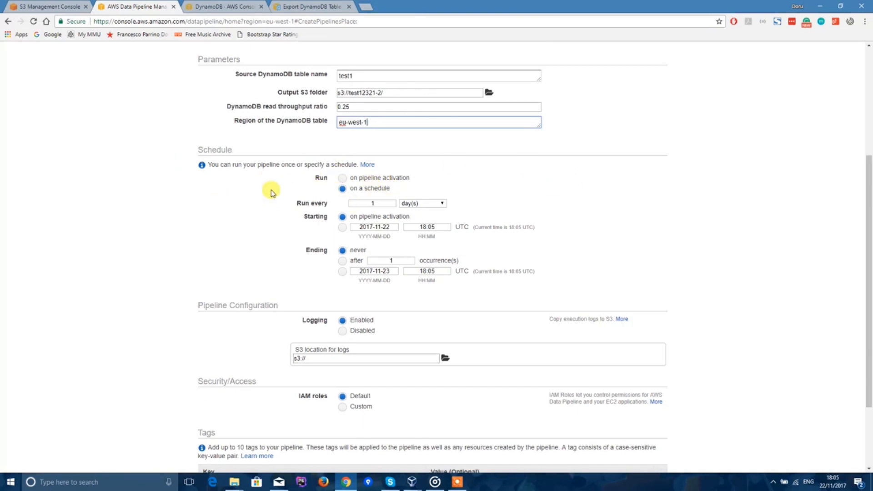
{"action": "left_click", "coordinate": [344, 180]}
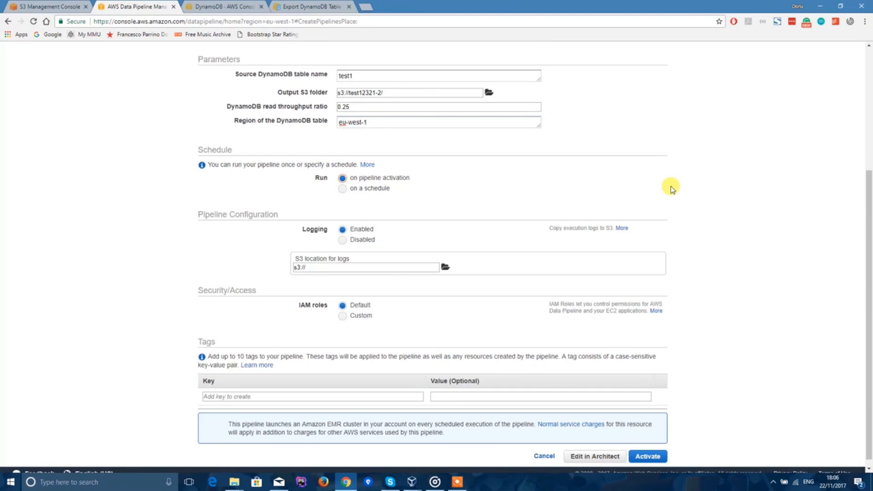
{"action": "left_click", "coordinate": [342, 189]}
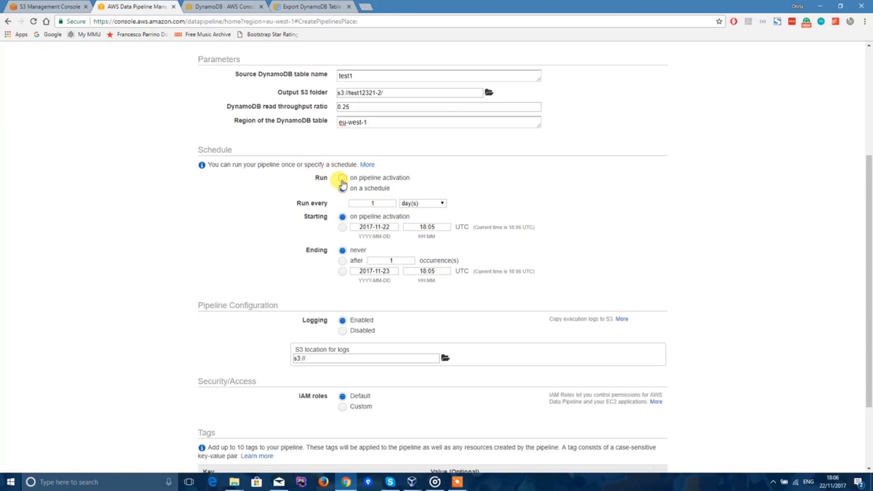
{"action": "left_click", "coordinate": [342, 178]}
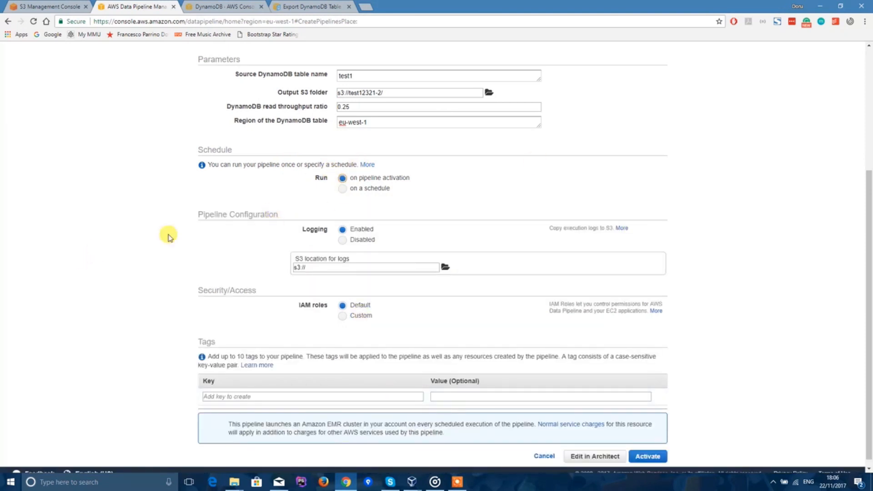
{"action": "left_click", "coordinate": [342, 239]}
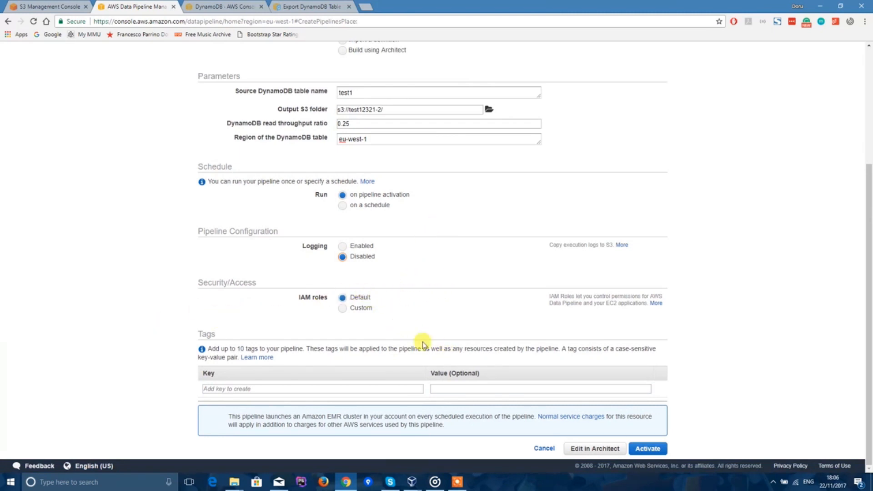
Leave the tags empty and open the new pipeline for editing in Architect
{"action": "left_click", "coordinate": [280, 389]}
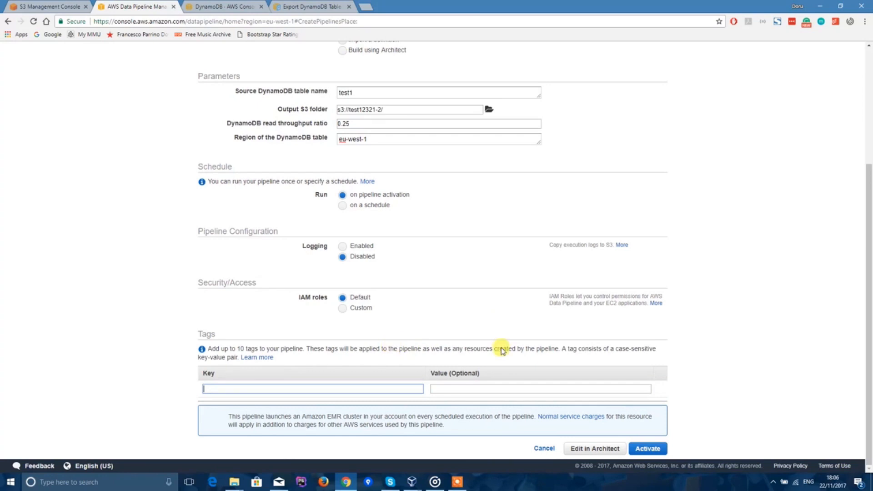
{"action": "left_click", "coordinate": [575, 450]}
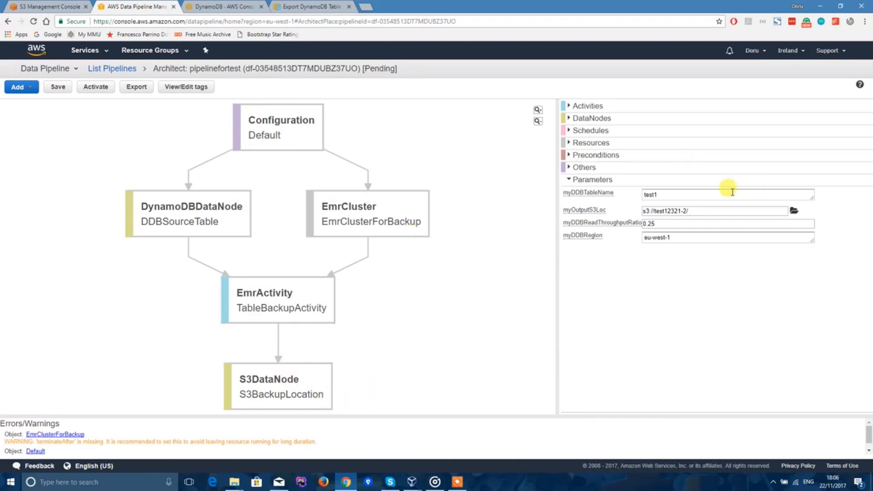
Rename the pipeline's EmrActivity from TableBackupActivity to TestBackupActivity
{"action": "left_click", "coordinate": [588, 106]}
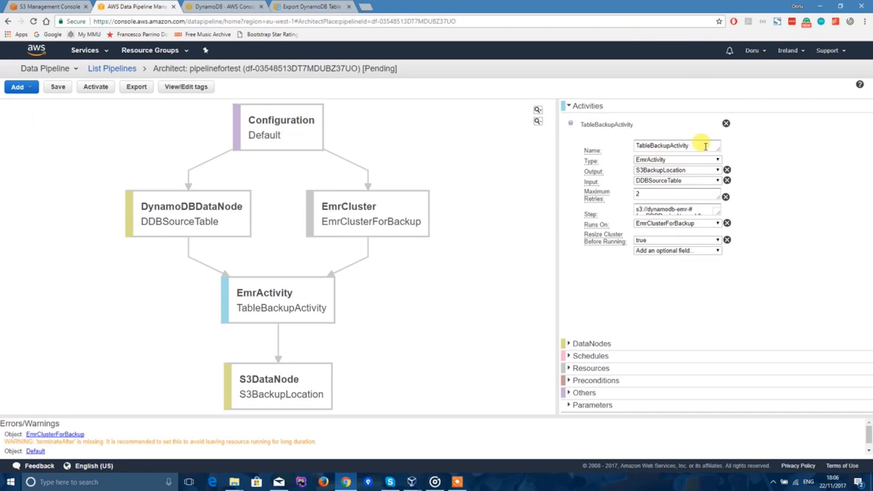
{"action": "double_click", "coordinate": [676, 145]}
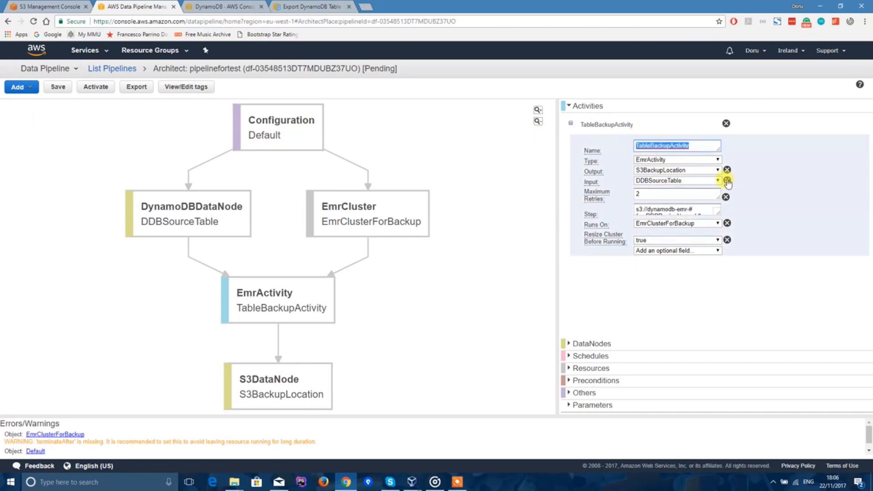
{"action": "left_click", "coordinate": [771, 178]}
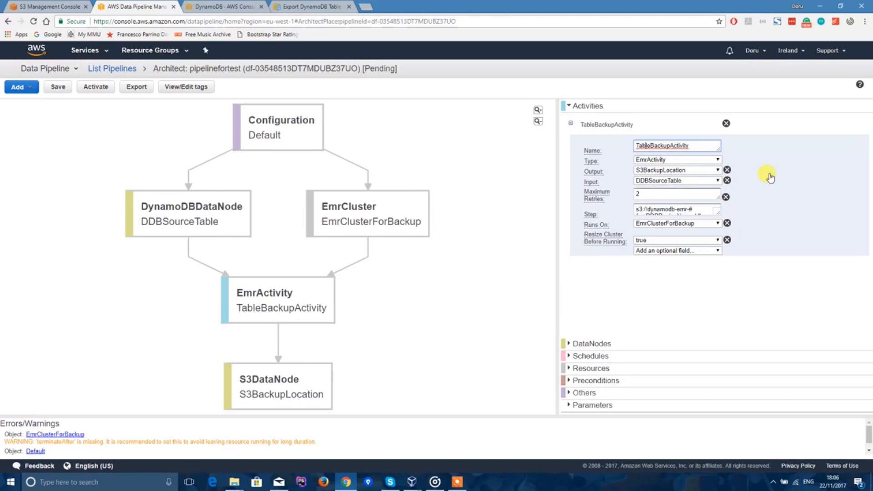
{"action": "key", "text": "BackSpace"}
{"action": "key", "text": "BackSpace"}
{"action": "key", "text": "BackSpace"}
{"action": "key", "text": "BackSpace"}
{"action": "key", "text": "BackSpace"}
{"action": "type", "text": "Test"}
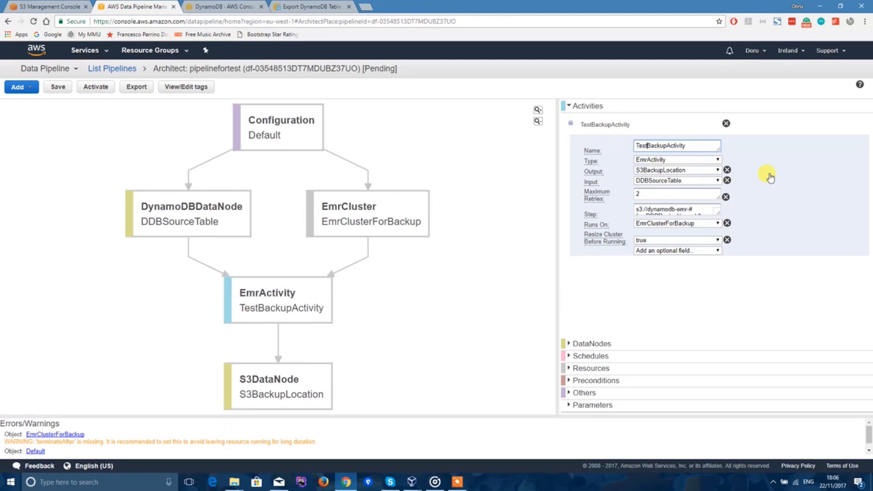
{"action": "left_click", "coordinate": [718, 159]}
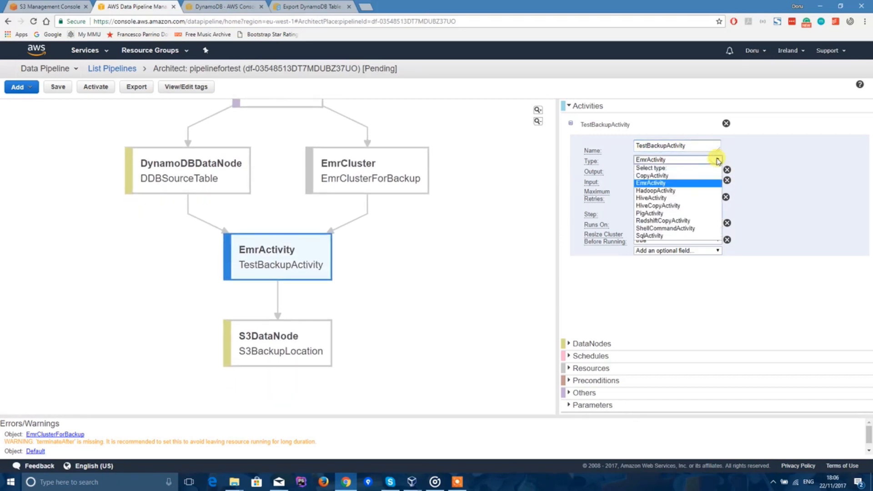
{"action": "left_click", "coordinate": [718, 160]}
{"action": "left_click", "coordinate": [717, 159]}
{"action": "left_click", "coordinate": [717, 159]}
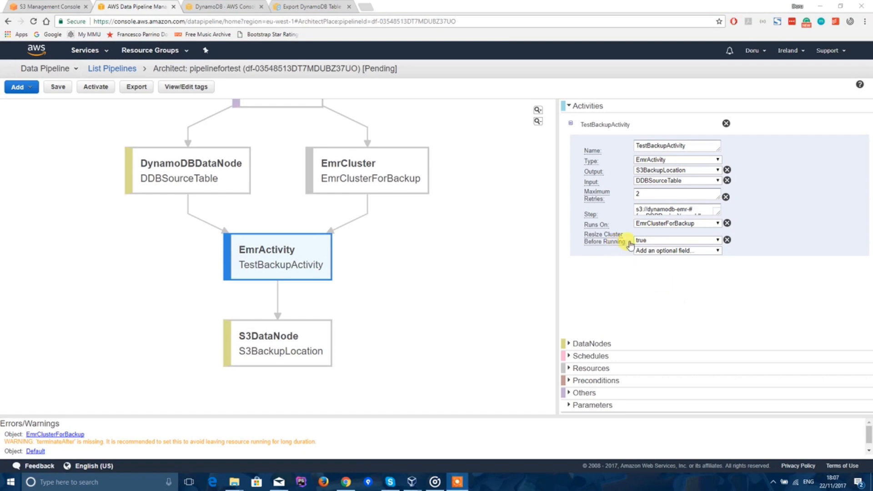
Add an On Success field to TestBackupActivity and assign a newly created action to it
{"action": "left_click", "coordinate": [710, 250]}
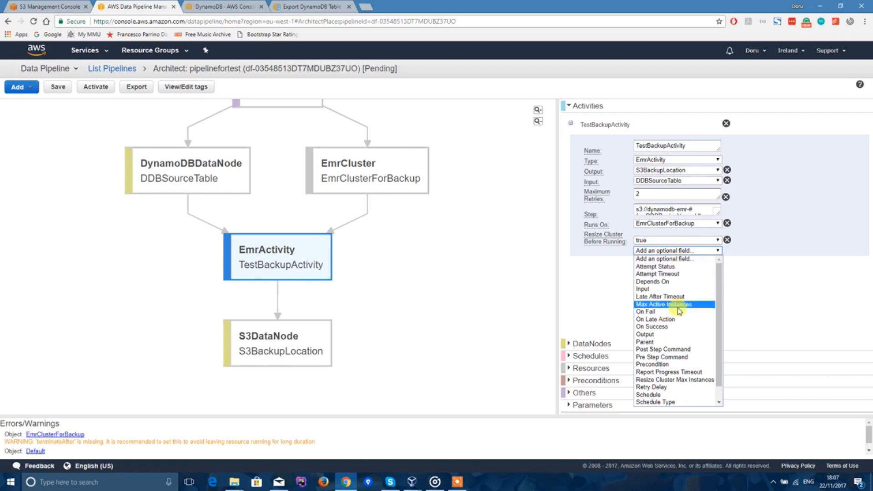
{"action": "left_click", "coordinate": [672, 326]}
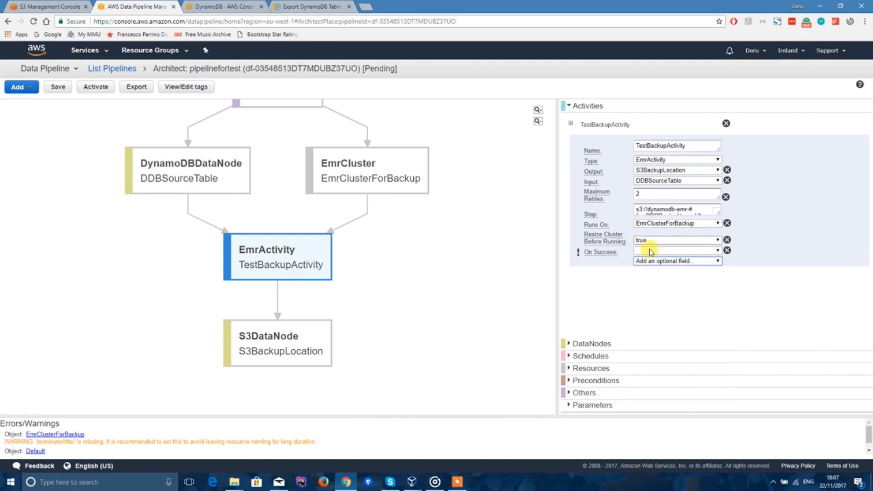
{"action": "left_click", "coordinate": [699, 252]}
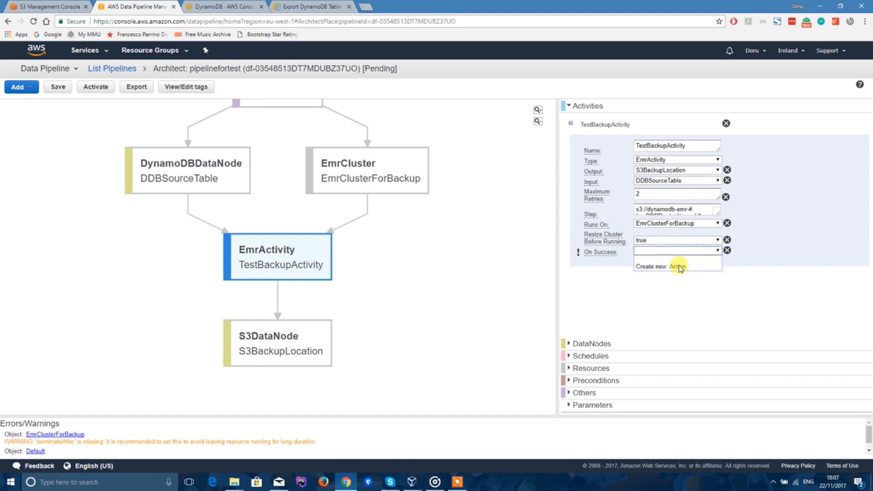
{"action": "left_click", "coordinate": [676, 270]}
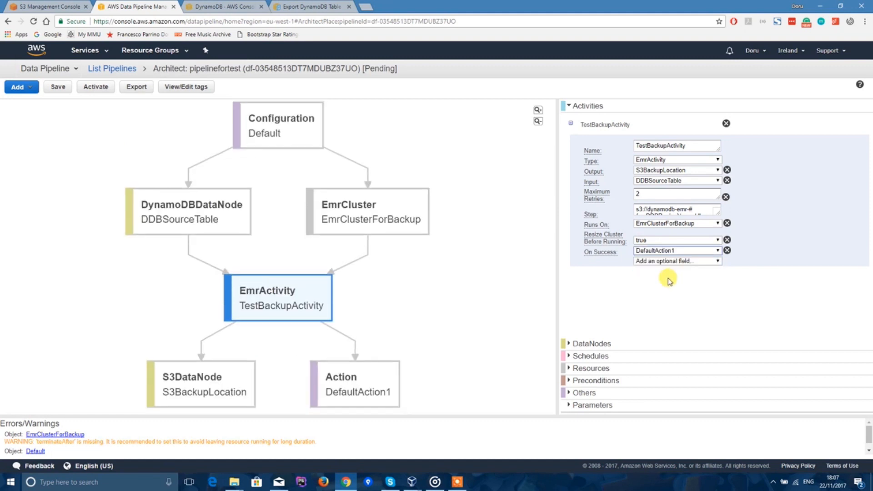
Add an On Fail field to TestBackupActivity and assign another newly created action to it
{"action": "left_click", "coordinate": [687, 261]}
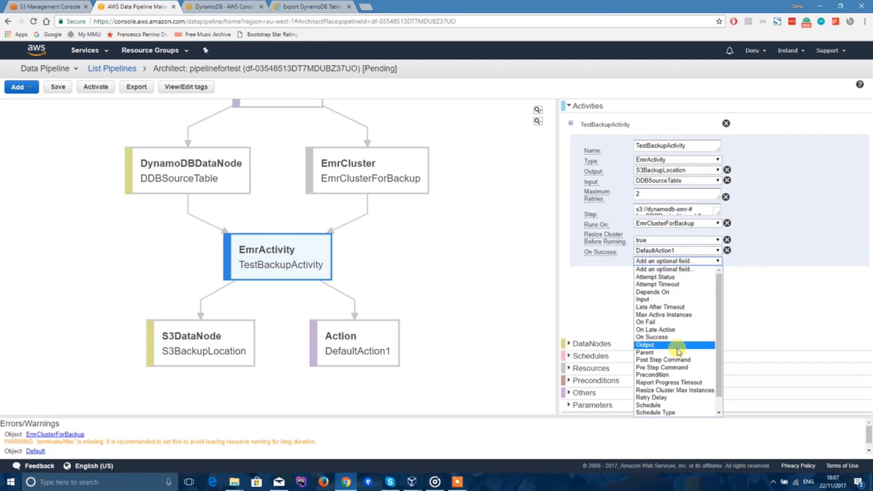
{"action": "left_click", "coordinate": [683, 323]}
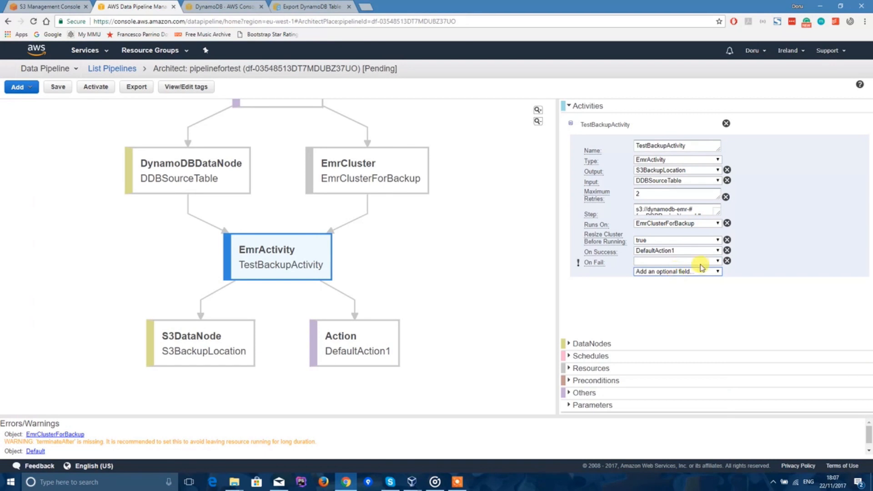
{"action": "left_click", "coordinate": [696, 261]}
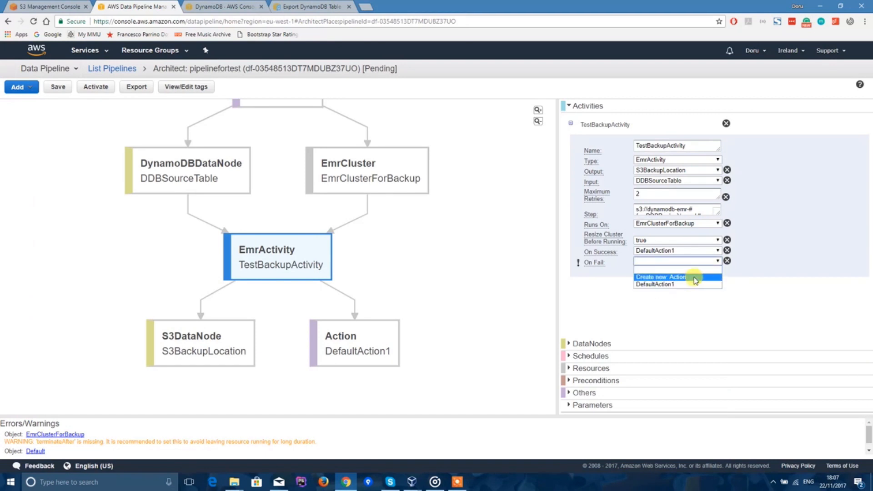
{"action": "left_click", "coordinate": [695, 278]}
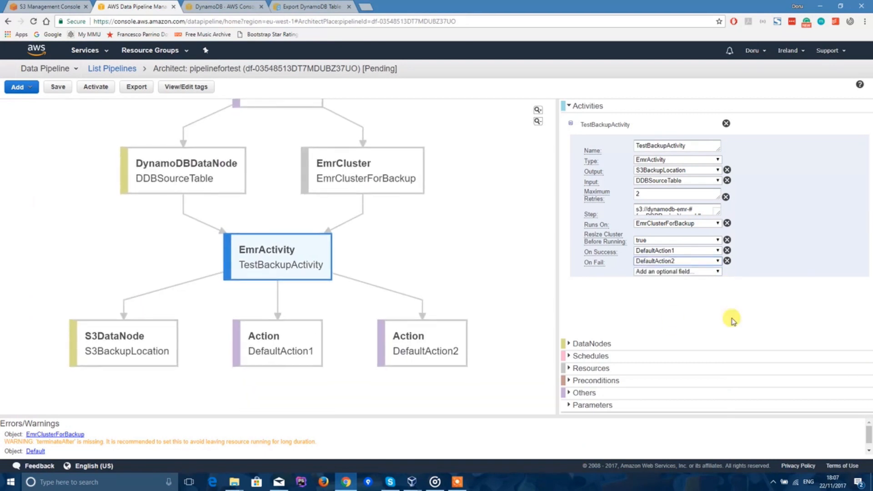
Rename the pipeline's DefaultAction1 to Success and set its type to SnsAlarm
{"action": "left_click", "coordinate": [584, 393]}
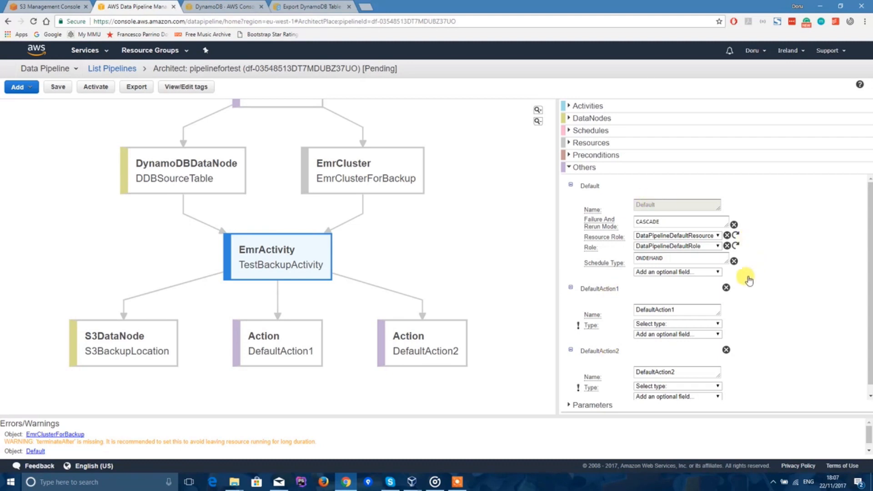
{"action": "left_click", "coordinate": [682, 309]}
{"action": "left_click_drag", "start_coordinate": [695, 306], "coordinate": [610, 302]}
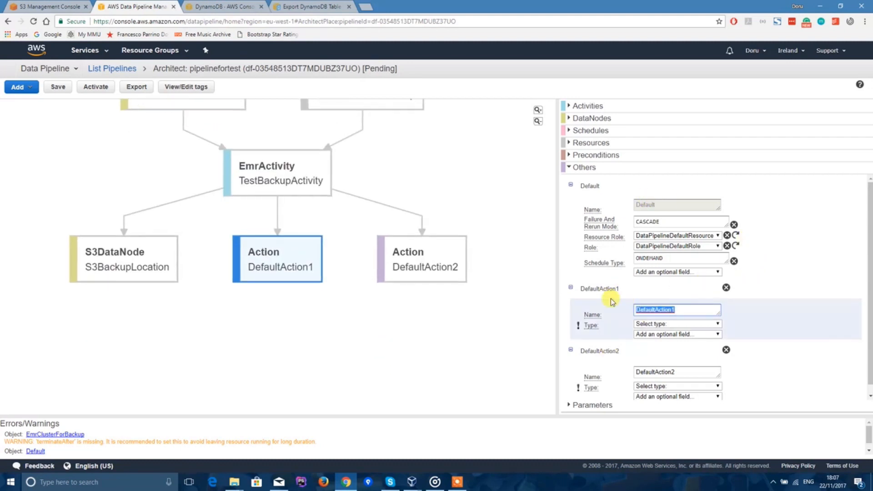
{"action": "type", "text": "Success"}
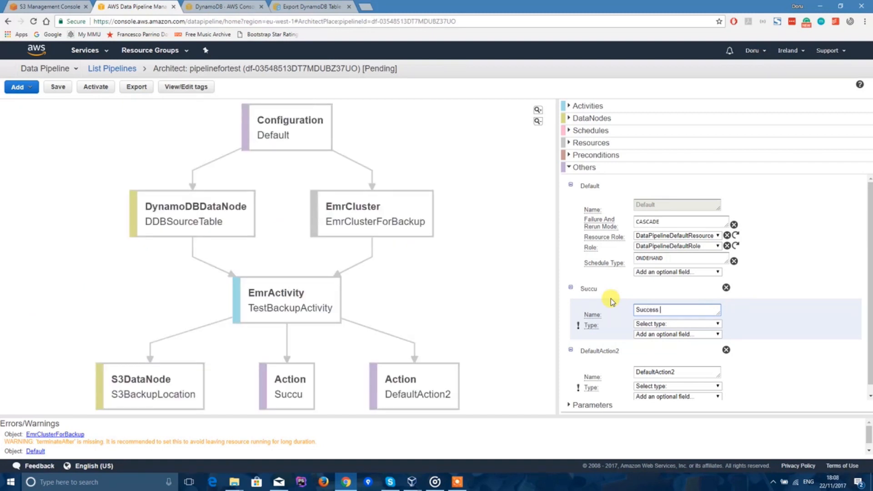
{"action": "left_click", "coordinate": [668, 324]}
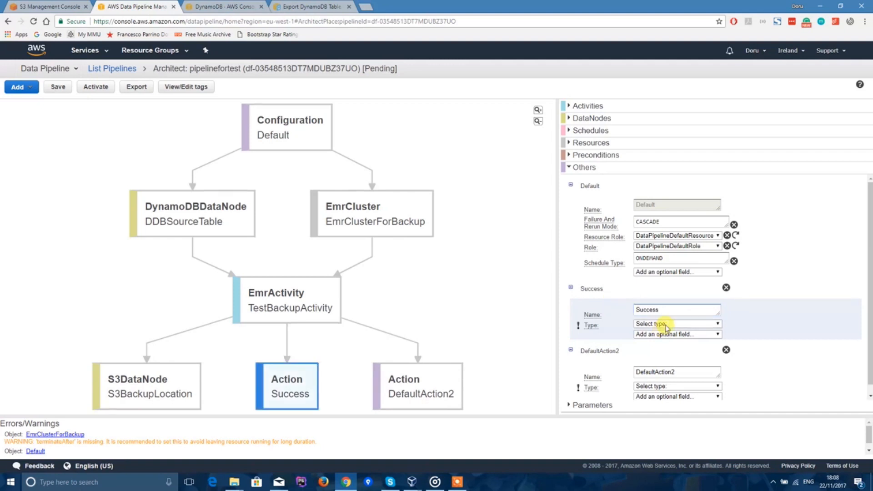
{"action": "left_click", "coordinate": [667, 325]}
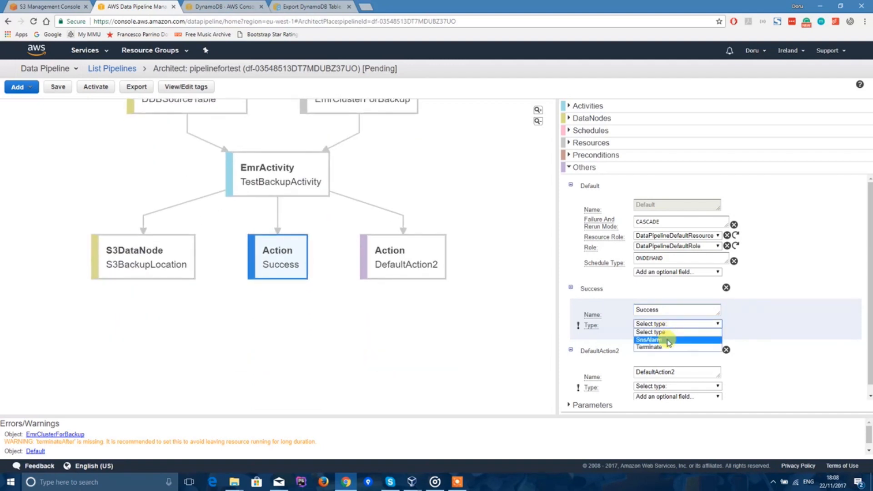
{"action": "left_click", "coordinate": [667, 340]}
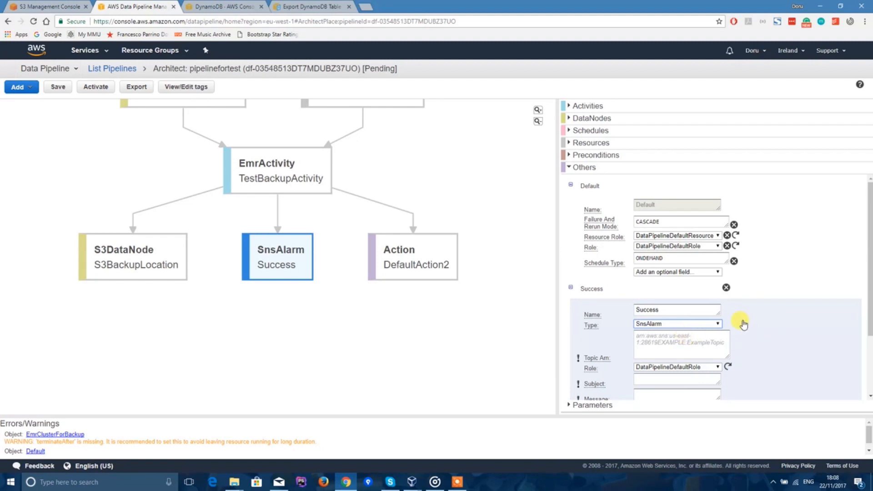
Switch to the AWS SNS console, open the dynamodb topic's details and copy its topic ARN
{"action": "scroll", "coordinate": [748, 335], "scroll_direction": "down", "scroll_amount": 2}
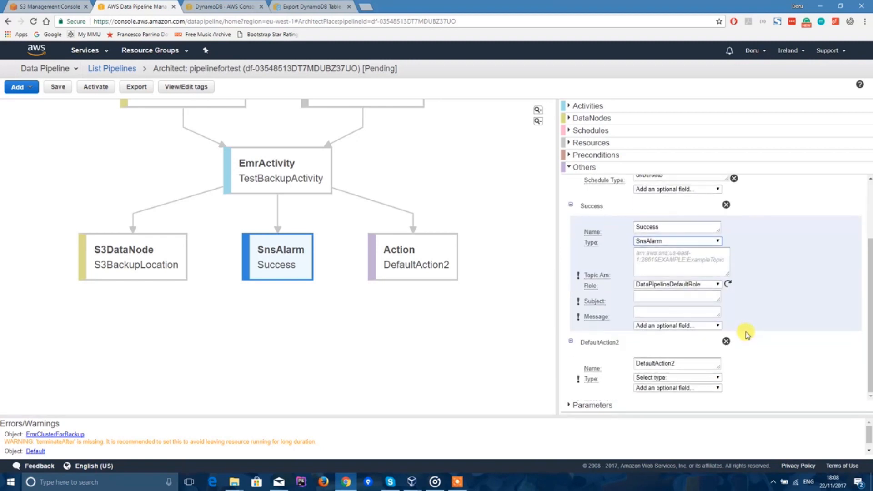
{"action": "left_click", "coordinate": [660, 269]}
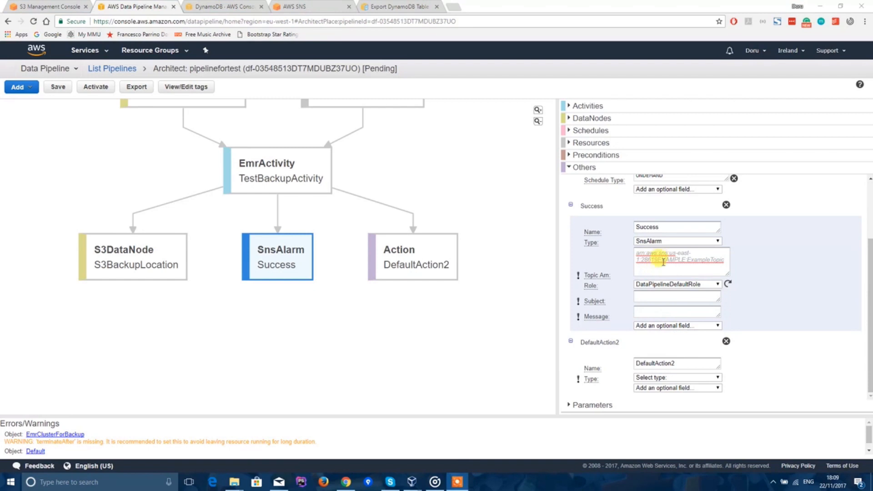
{"action": "left_click", "coordinate": [661, 263]}
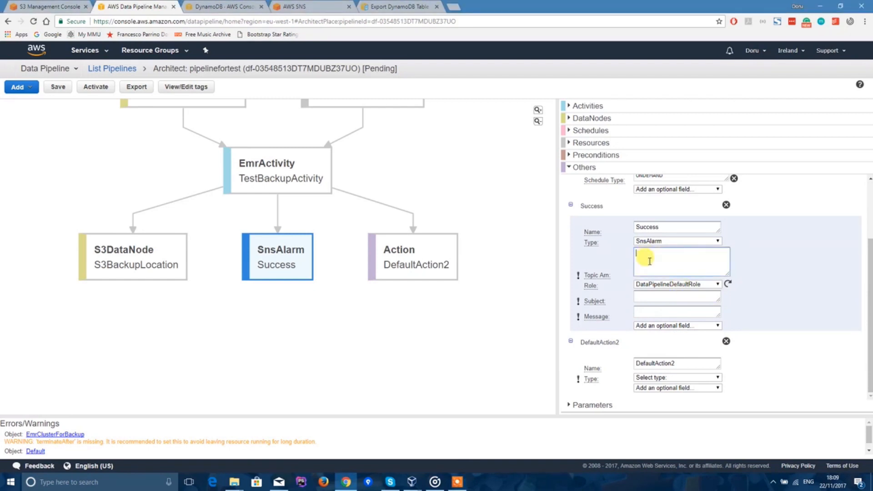
{"action": "left_click", "coordinate": [326, 7]}
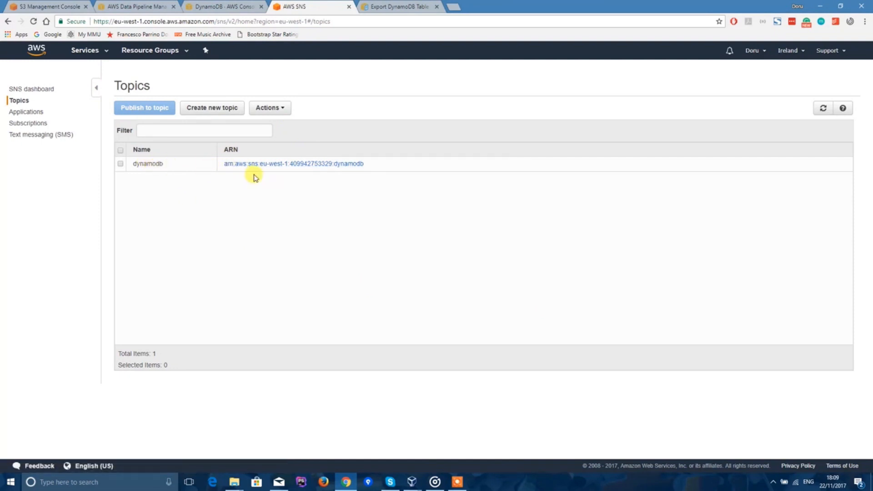
{"action": "left_click", "coordinate": [261, 165]}
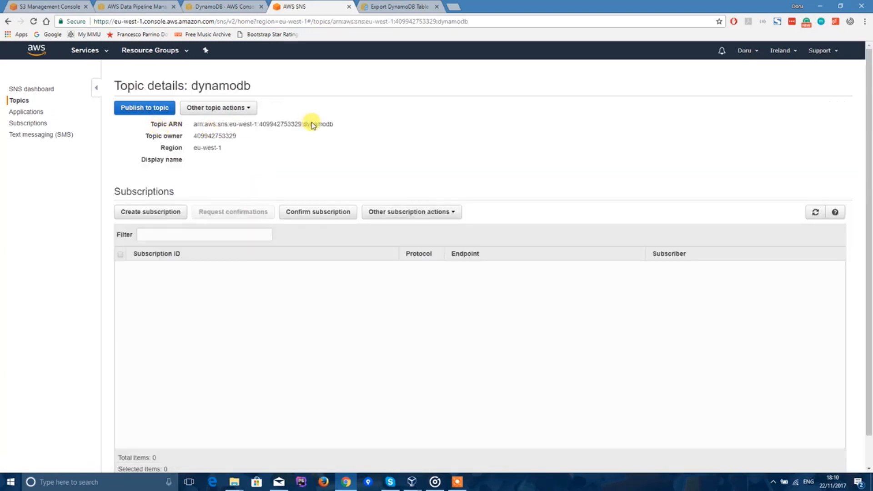
{"action": "left_click_drag", "start_coordinate": [335, 124], "coordinate": [194, 125]}
{"action": "right_click", "coordinate": [196, 125]}
{"action": "left_click", "coordinate": [218, 130]}
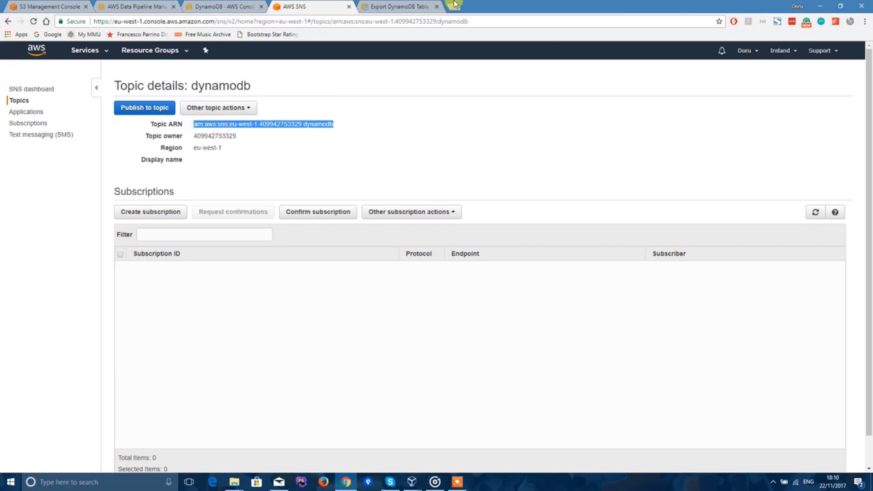
Return to the Data Pipeline Architect and paste the copied ARN as the Success alarm's Topic Arn
{"action": "left_click", "coordinate": [392, 6]}
{"action": "left_click", "coordinate": [190, 4]}
{"action": "left_click", "coordinate": [148, 6]}
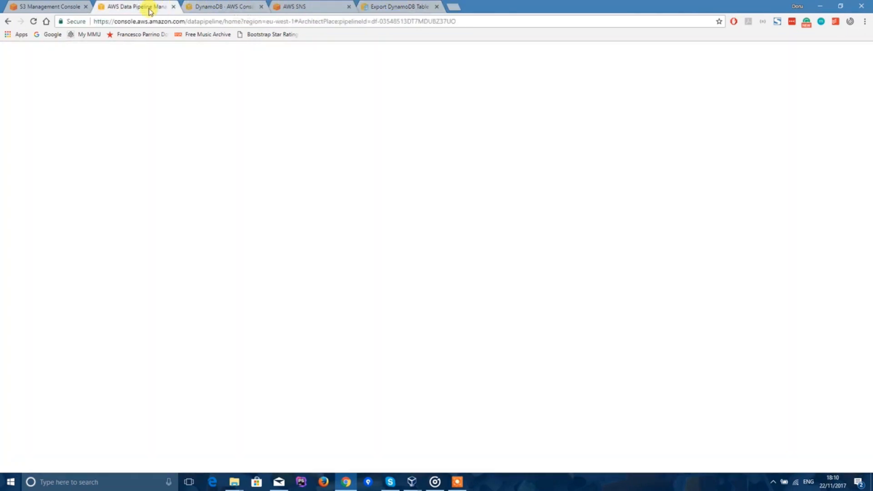
{"action": "left_click", "coordinate": [647, 256]}
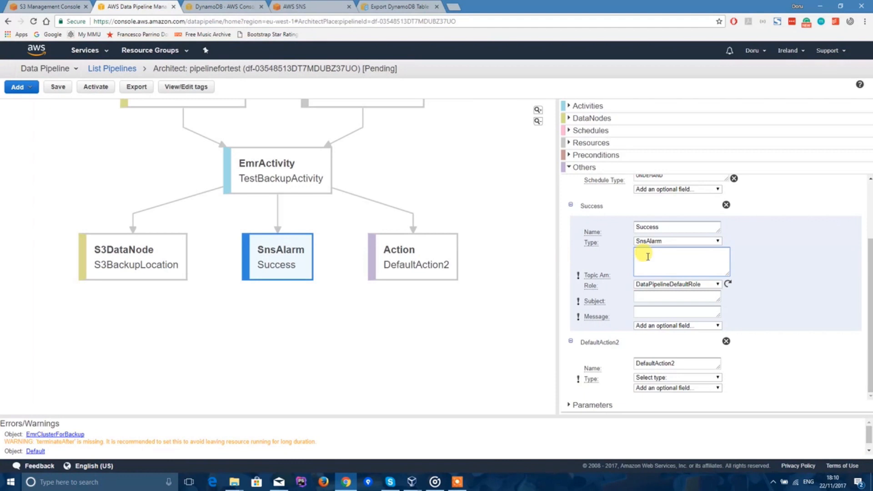
{"action": "key", "text": "ctrl+v"}
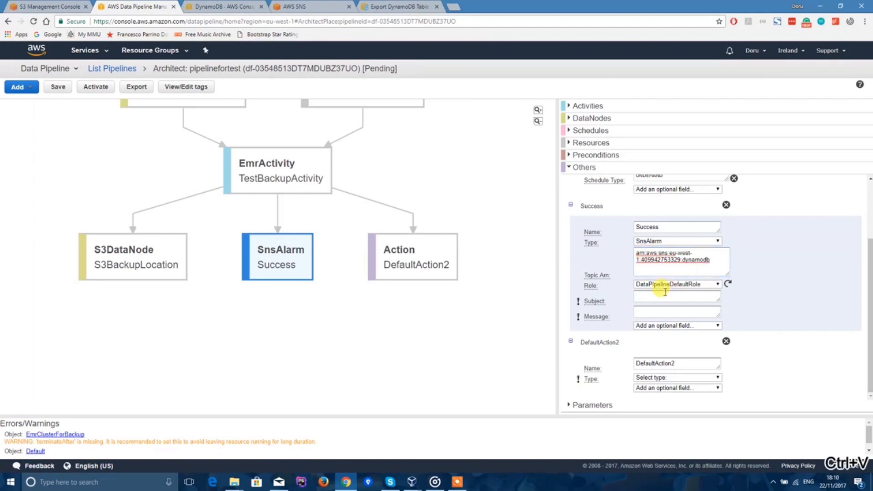
Keep DataPipelineDefaultRole for the Success alarm and enter the subject "Success" and the message "Export Successful"
{"action": "left_click", "coordinate": [717, 287]}
{"action": "left_click", "coordinate": [717, 292]}
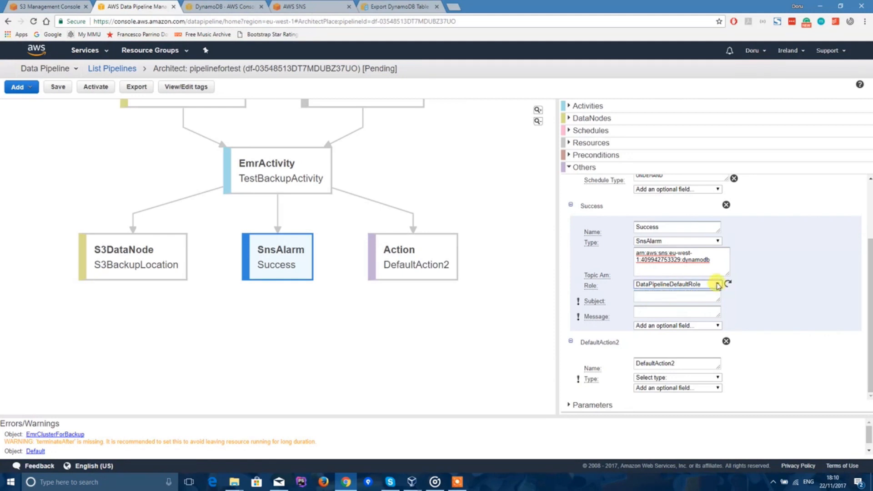
{"action": "left_click", "coordinate": [672, 295]}
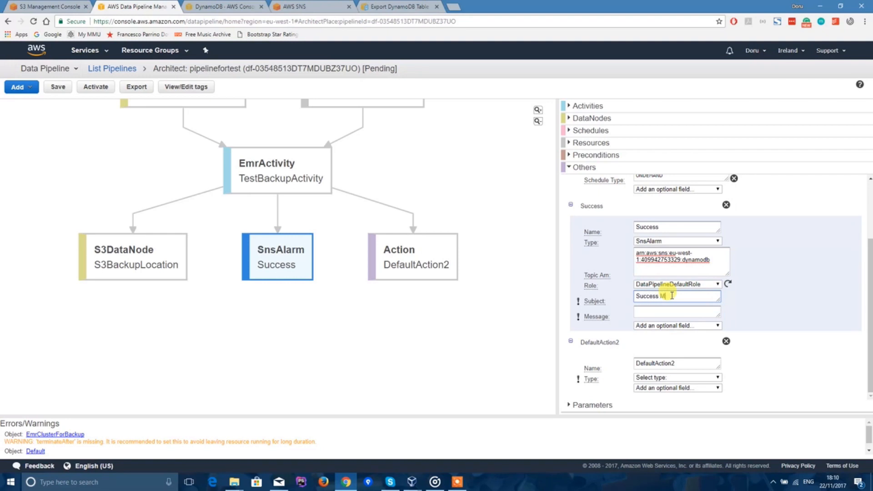
{"action": "left_click", "coordinate": [663, 313]}
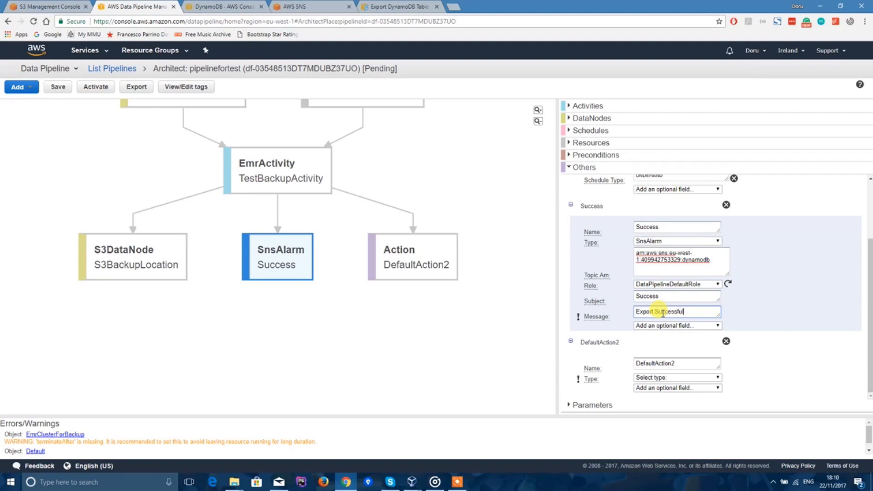
{"action": "left_click", "coordinate": [762, 310]}
{"action": "left_click", "coordinate": [695, 310]}
{"action": "left_click", "coordinate": [773, 313]}
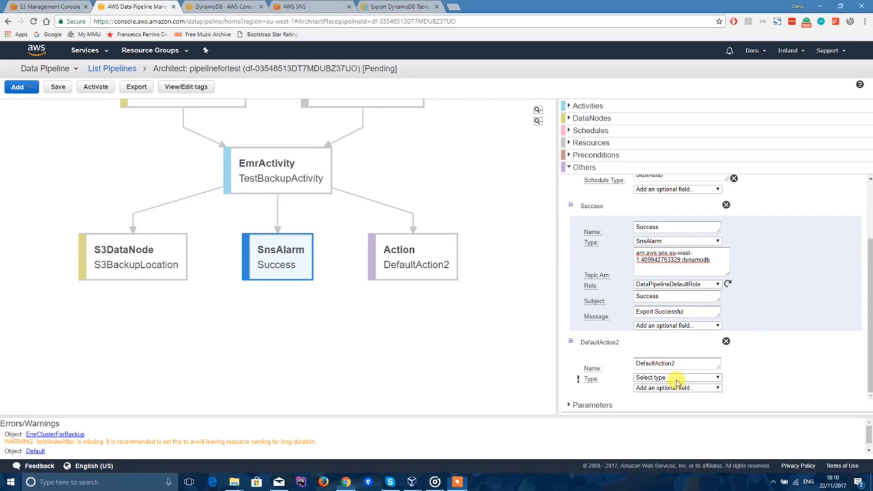
Set DefaultAction2's type to SnsAlarm and paste the dynamodb topic's ARN as its Topic Arn
{"action": "left_click", "coordinate": [677, 377]}
{"action": "left_click", "coordinate": [660, 394]}
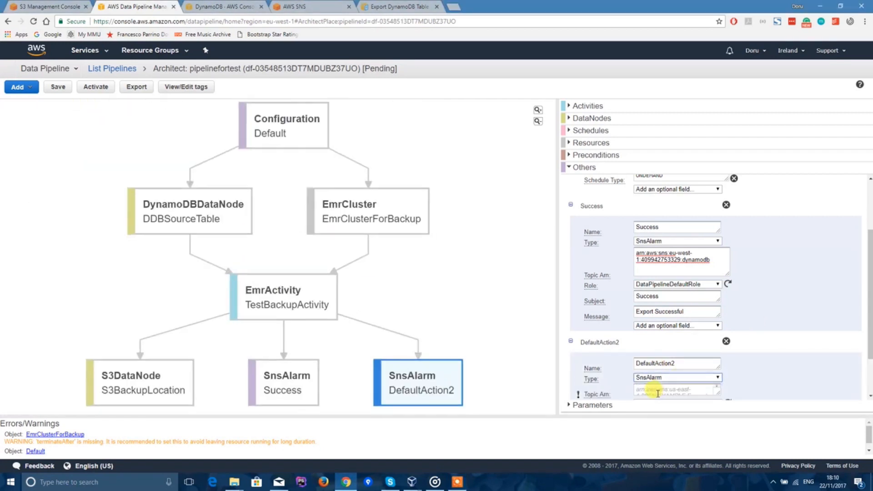
{"action": "scroll", "coordinate": [738, 371], "scroll_direction": "down", "scroll_amount": 1}
{"action": "left_click", "coordinate": [657, 333]}
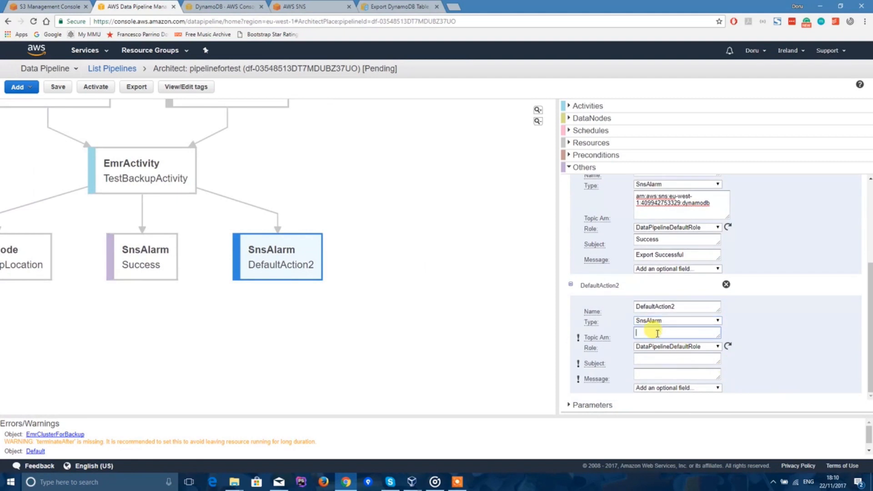
{"action": "key", "text": "ctrl+v"}
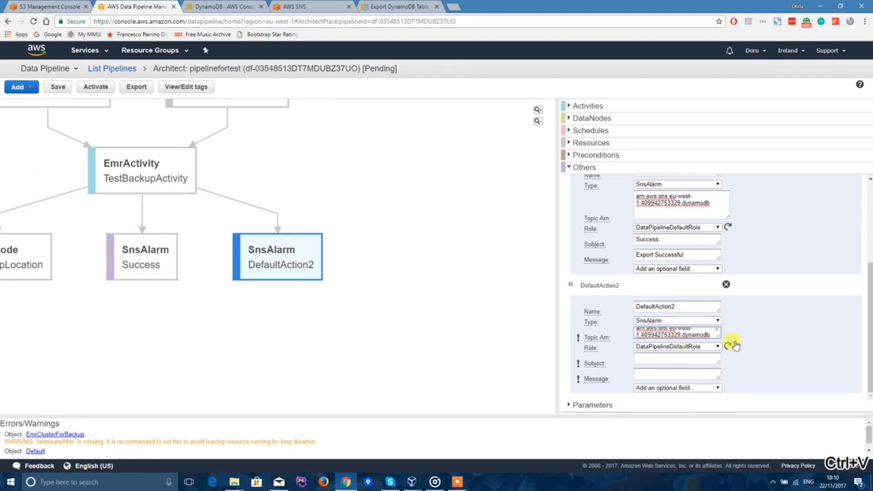
{"action": "left_click_drag", "start_coordinate": [725, 346], "coordinate": [736, 357]}
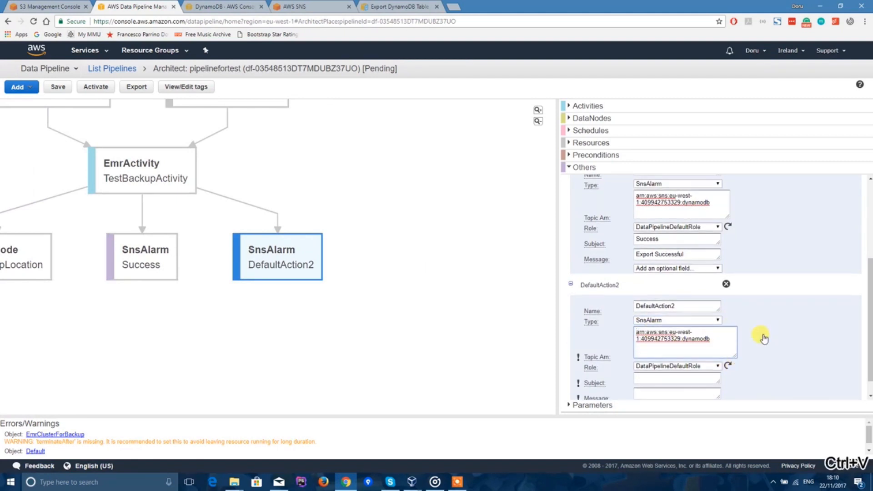
{"action": "scroll", "coordinate": [759, 337], "scroll_direction": "down", "scroll_amount": 1}
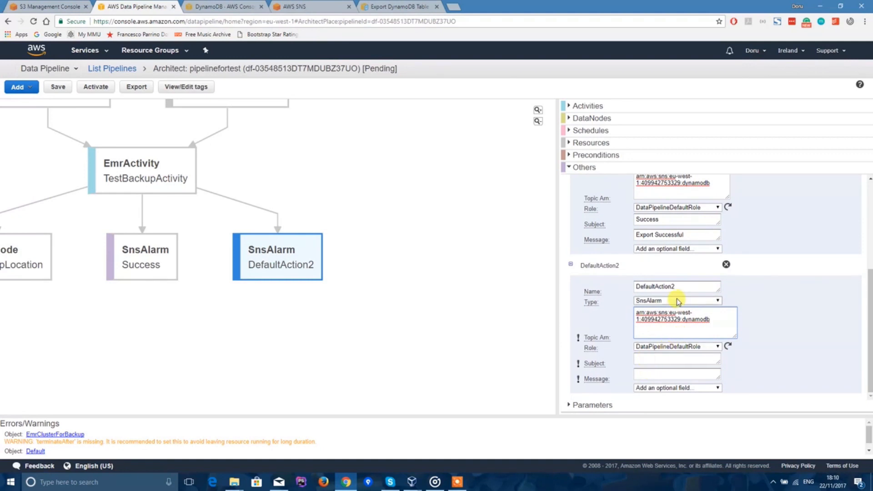
Rename DefaultAction2 to FailureSnsAlaram
{"action": "left_click", "coordinate": [641, 287]}
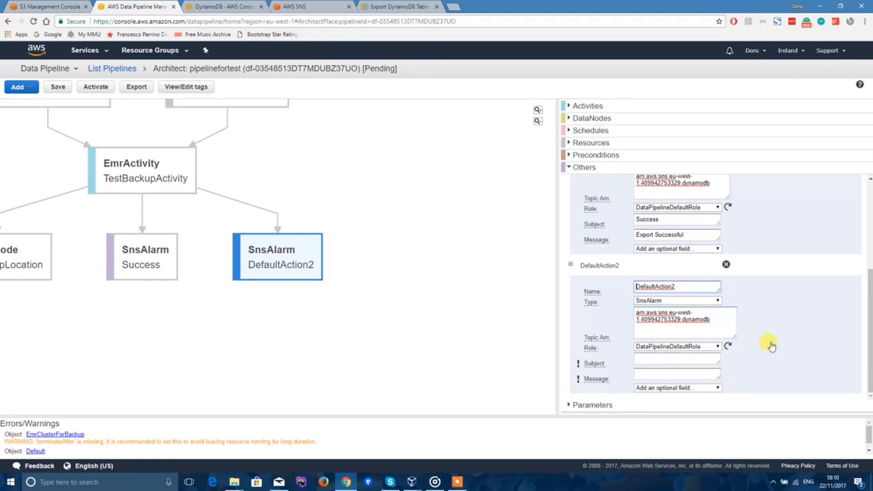
{"action": "type", "text": "ilure"}
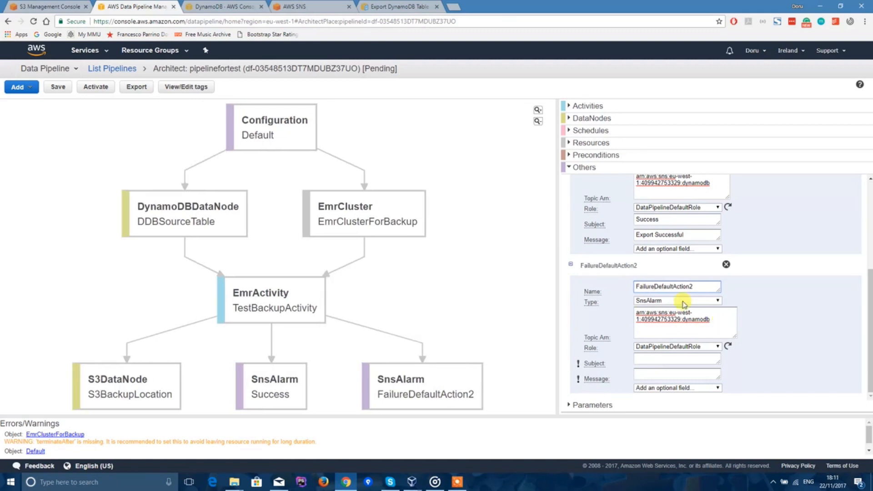
{"action": "left_click", "coordinate": [657, 288]}
{"action": "left_click_drag", "start_coordinate": [665, 288], "coordinate": [687, 276]}
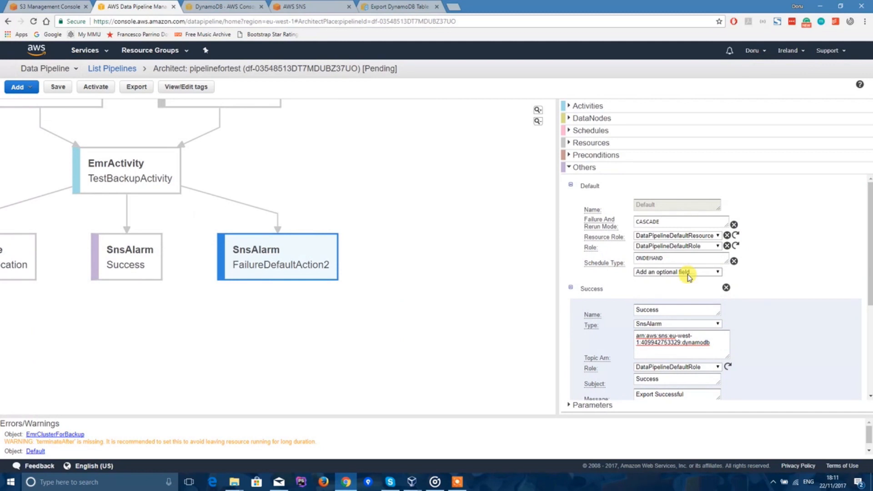
{"action": "scroll", "coordinate": [688, 277], "scroll_direction": "down", "scroll_amount": 4}
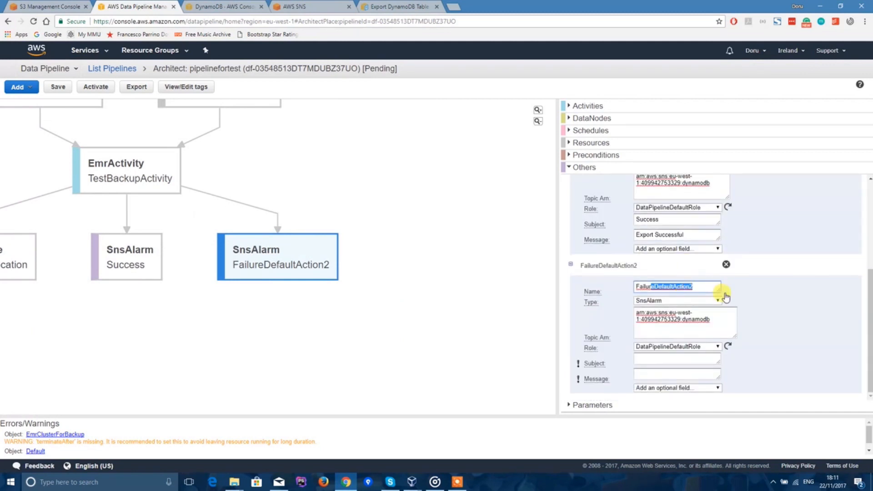
{"action": "key", "text": "BackSpace"}
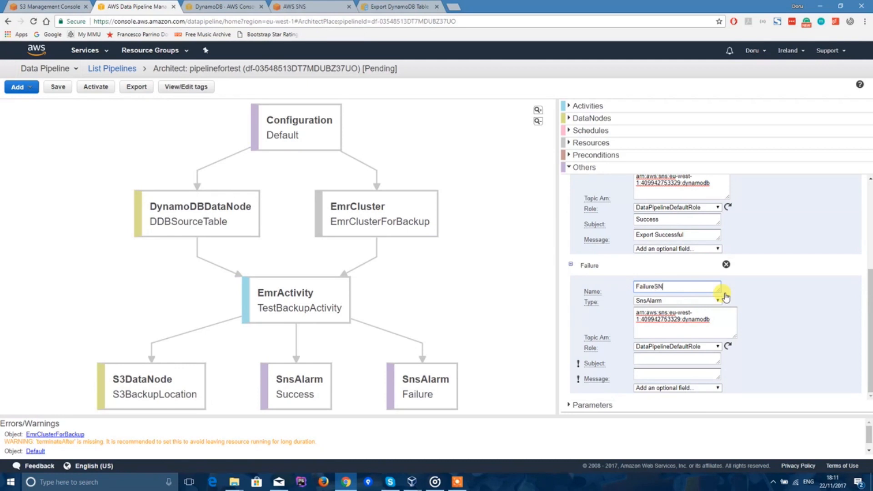
{"action": "type", "text": "sAL"}
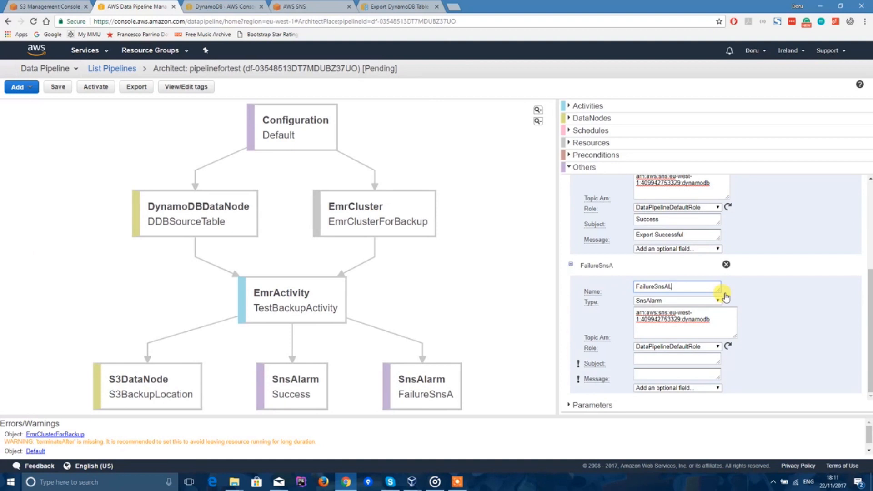
{"action": "type", "text": "larm"}
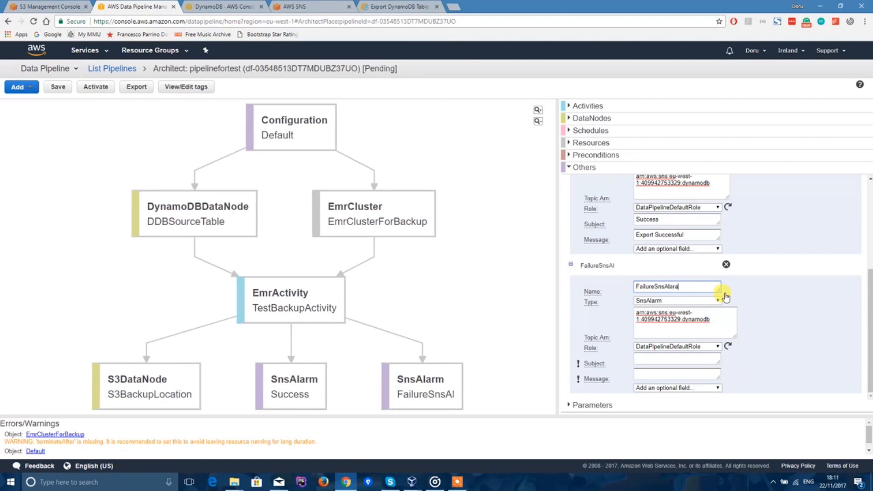
{"action": "left_click", "coordinate": [837, 326]}
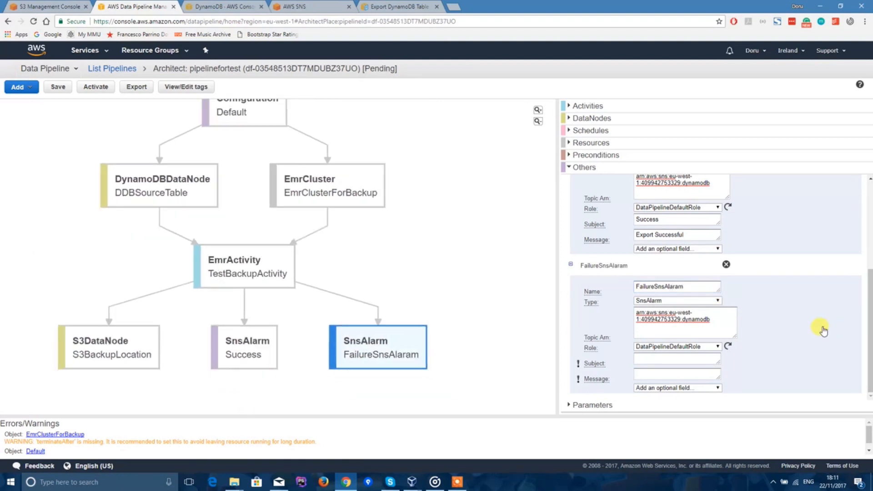
Rename the Success alarm to SuccessSnsAlaram
{"action": "scroll", "coordinate": [800, 323], "scroll_direction": "up", "scroll_amount": 2}
{"action": "left_click", "coordinate": [664, 240]}
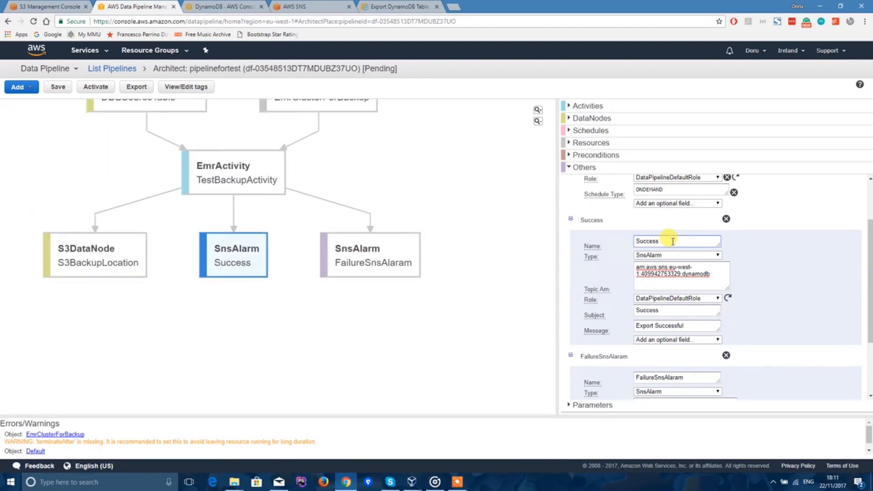
{"action": "type", "text": "SnsA"}
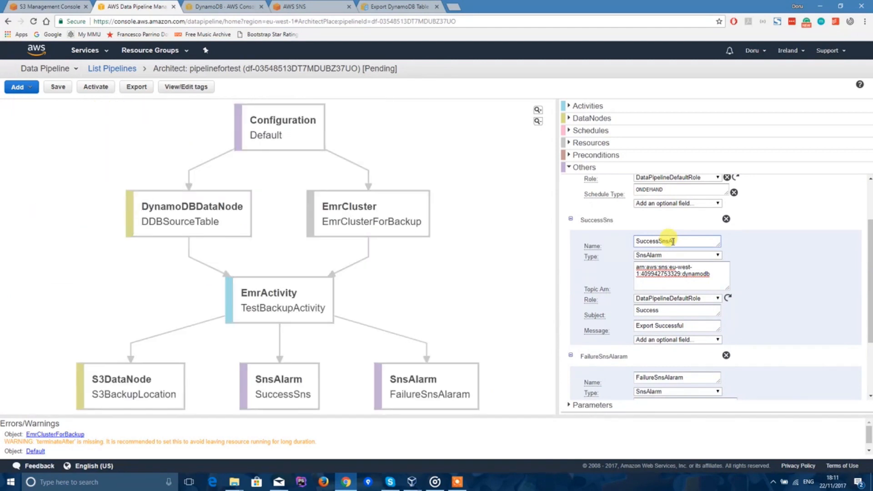
{"action": "type", "text": "laram"}
{"action": "left_click", "coordinate": [764, 279]}
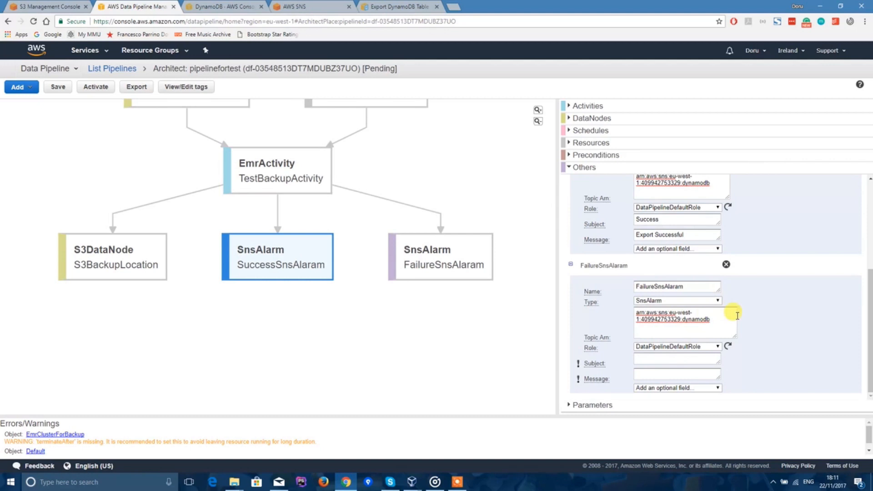
Give FailureSnsAlaram the subject "Failure" and the message "Oh no. failure"
{"action": "left_click", "coordinate": [668, 359]}
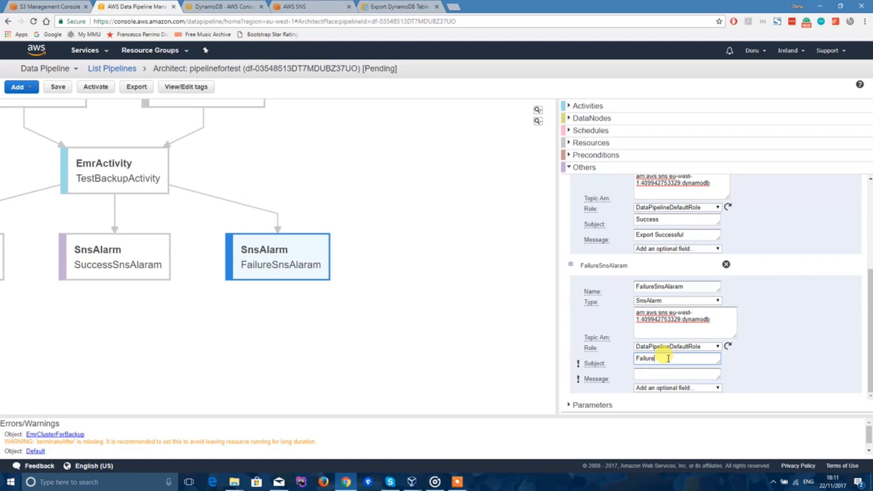
{"action": "key", "text": "Tab"}
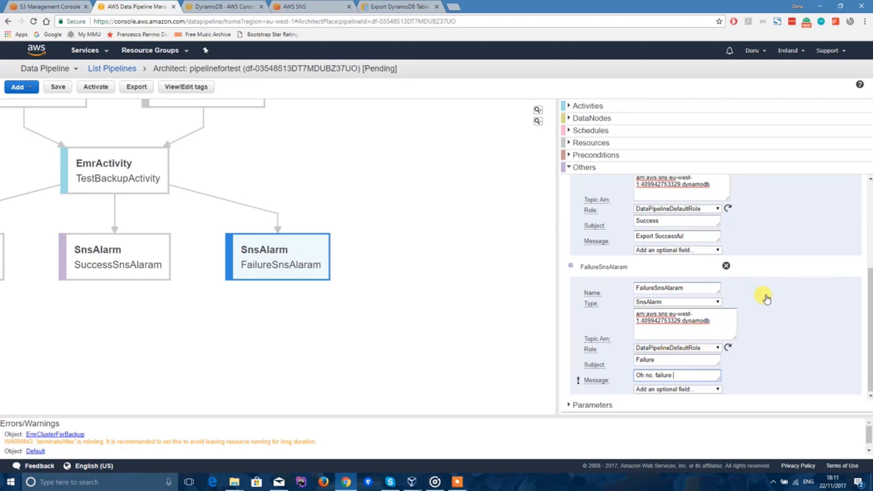
{"action": "scroll", "coordinate": [766, 298], "scroll_direction": "up", "scroll_amount": 5}
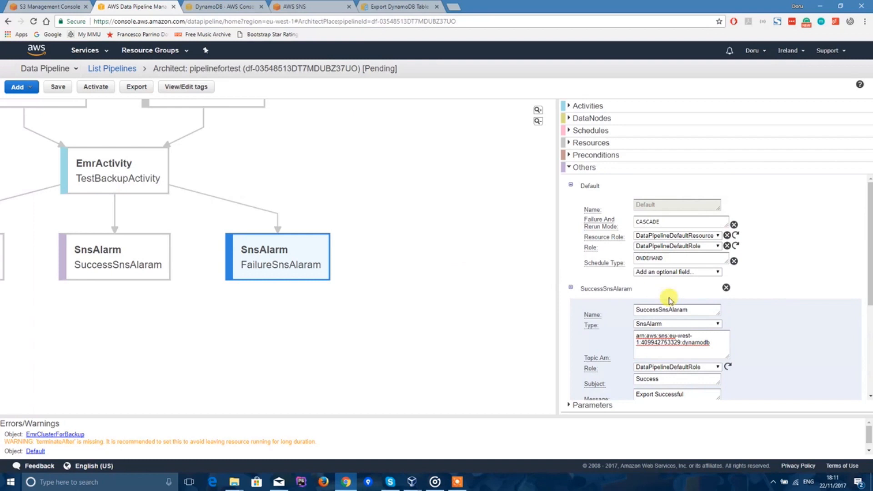
Save the pipeline, activate it despite the validation warnings, and reload its execution details
{"action": "left_click", "coordinate": [58, 87]}
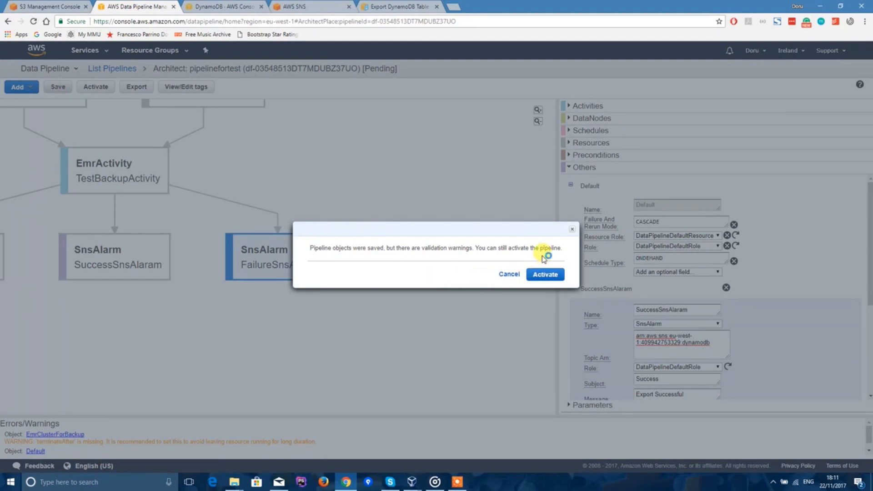
{"action": "left_click", "coordinate": [545, 274]}
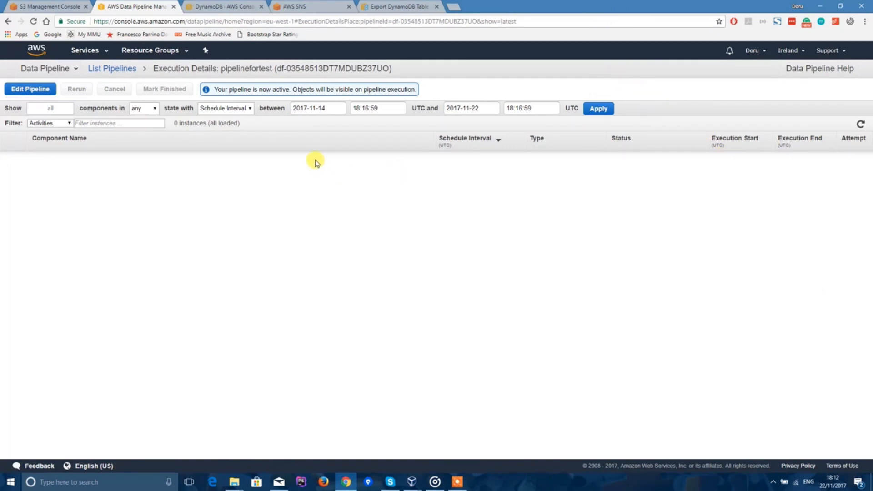
{"action": "left_click", "coordinate": [34, 21]}
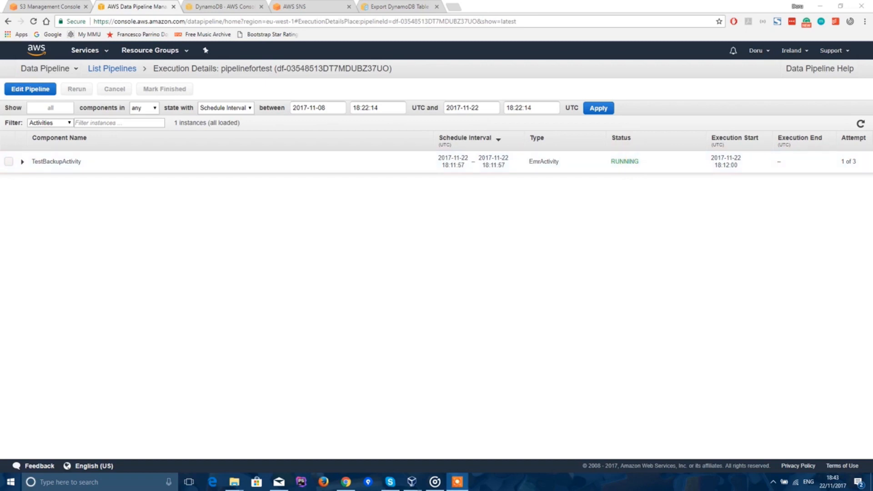
{"action": "left_click", "coordinate": [50, 6]}
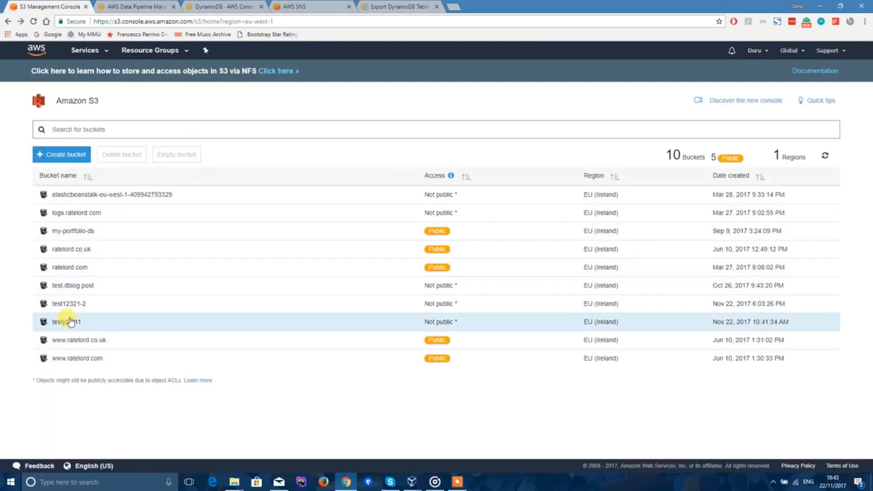
{"action": "left_click", "coordinate": [76, 304]}
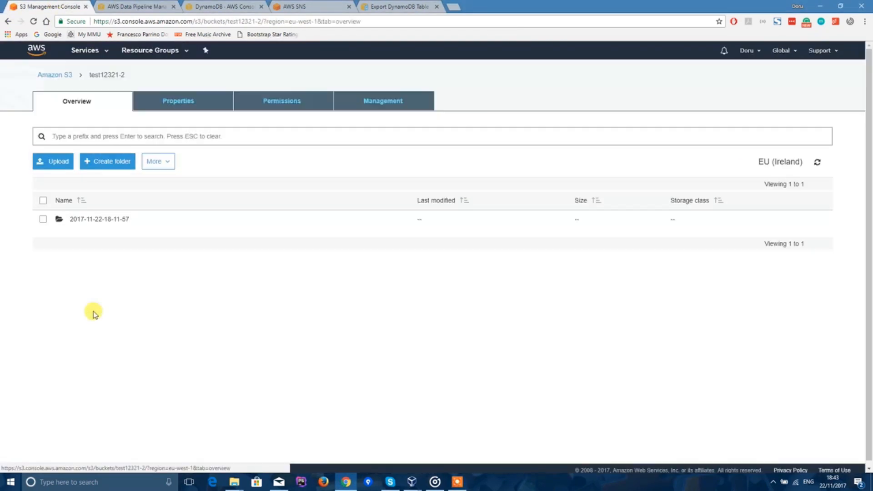
{"action": "left_click", "coordinate": [110, 219]}
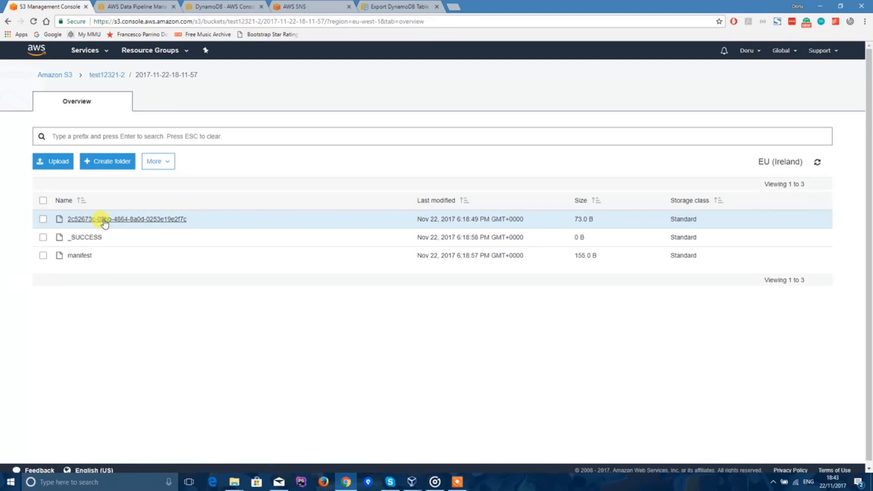
{"action": "left_click", "coordinate": [104, 220]}
{"action": "left_click", "coordinate": [87, 158]}
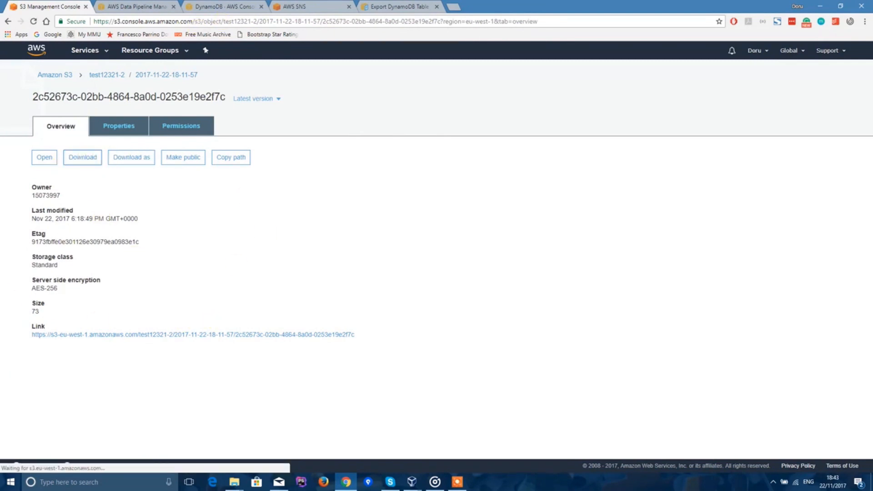
Locate the downloaded export file in its folder, open it in Notepad++, and examine the first record's id and age
{"action": "left_click", "coordinate": [96, 464]}
{"action": "left_click", "coordinate": [116, 432]}
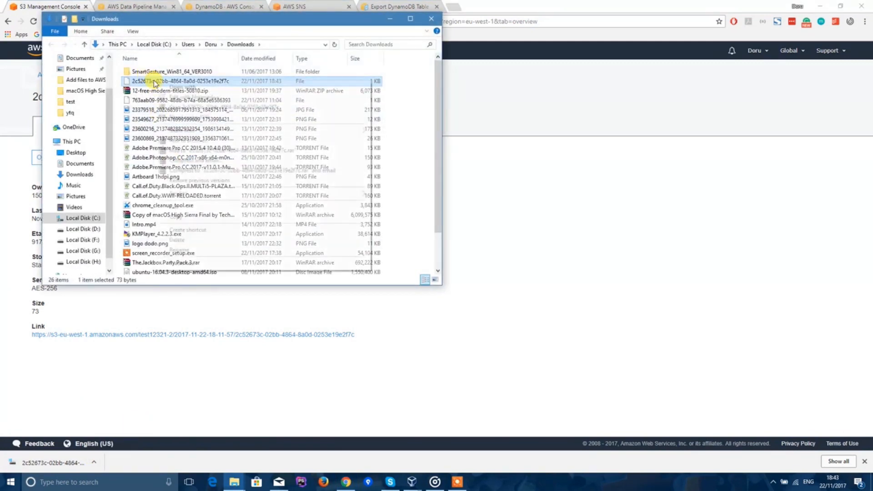
{"action": "right_click", "coordinate": [154, 83]}
{"action": "left_click", "coordinate": [212, 98]}
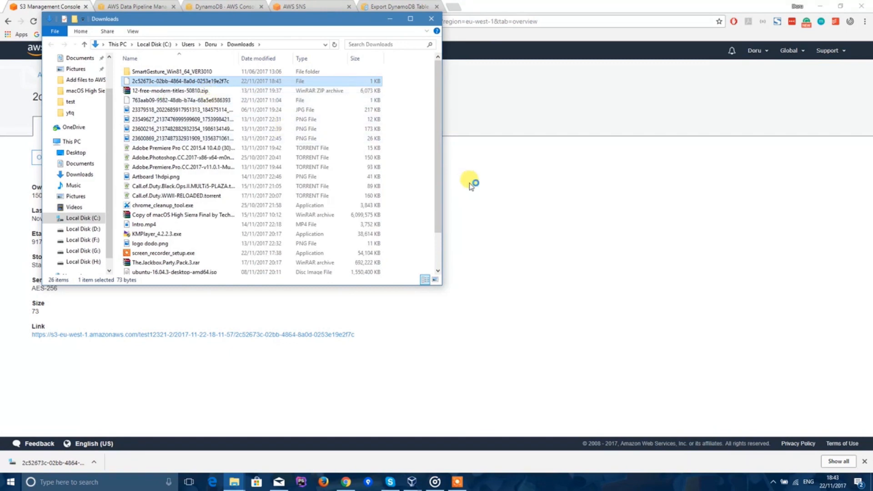
{"action": "left_click", "coordinate": [391, 20]}
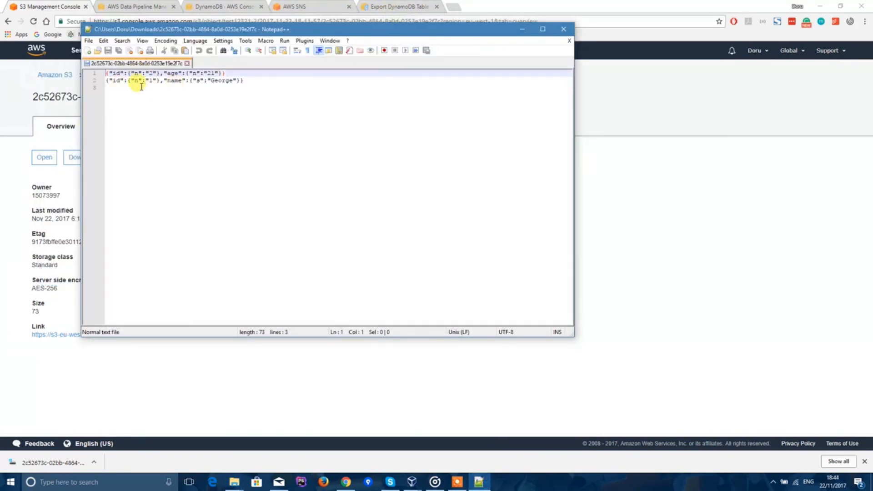
{"action": "left_click", "coordinate": [148, 75]}
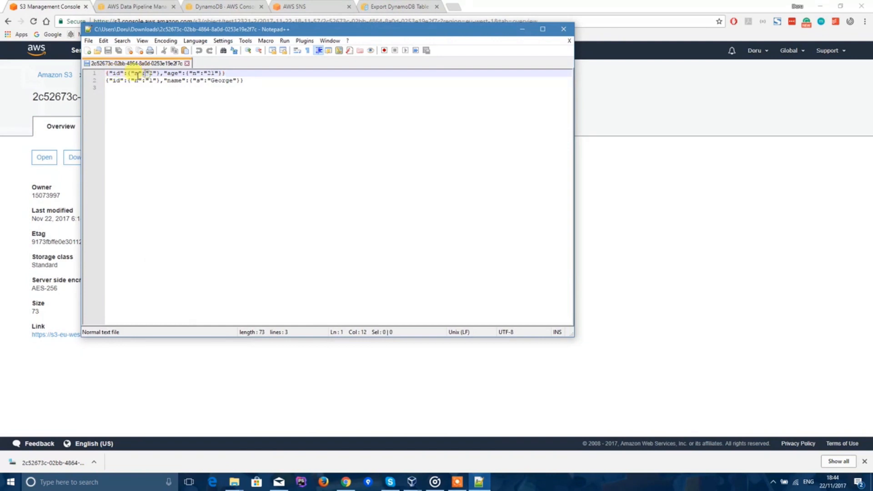
{"action": "left_click", "coordinate": [176, 74]}
Arrange Notepad++ and the DynamoDB items of table test1 side by side, and select item 1 to compare with the export
{"action": "left_click_drag", "start_coordinate": [214, 30], "coordinate": [350, 40]}
{"action": "key", "text": "super+Right"}
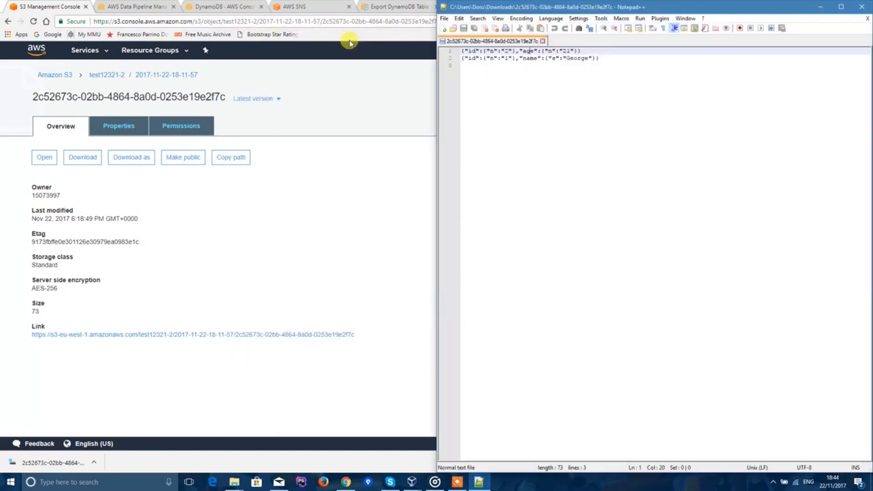
{"action": "key", "text": "Return"}
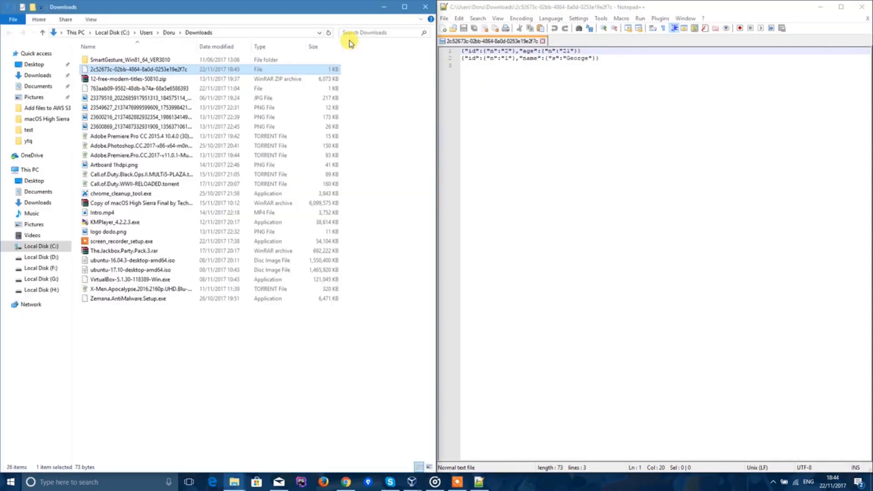
{"action": "left_click", "coordinate": [383, 4]}
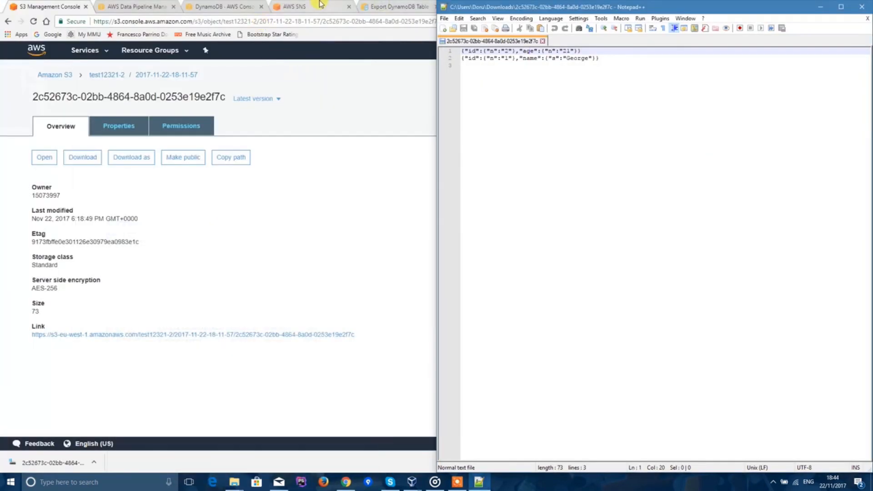
{"action": "left_click", "coordinate": [223, 8]}
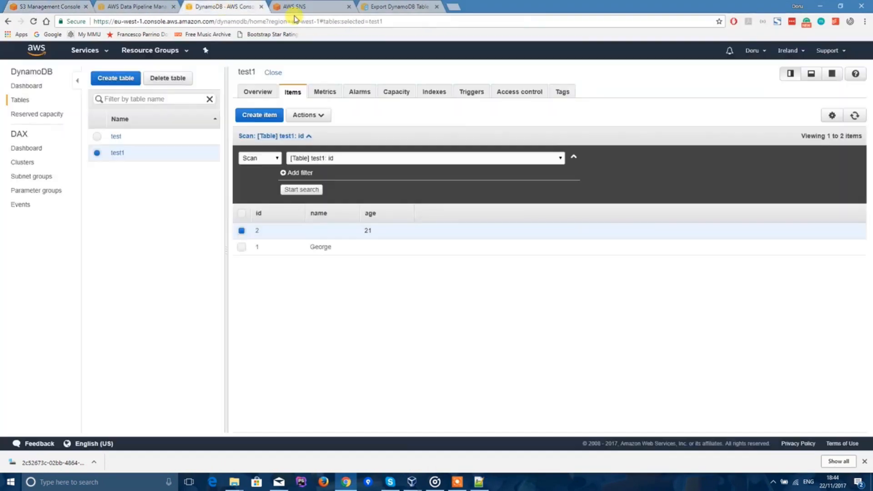
{"action": "key", "text": "super+Left"}
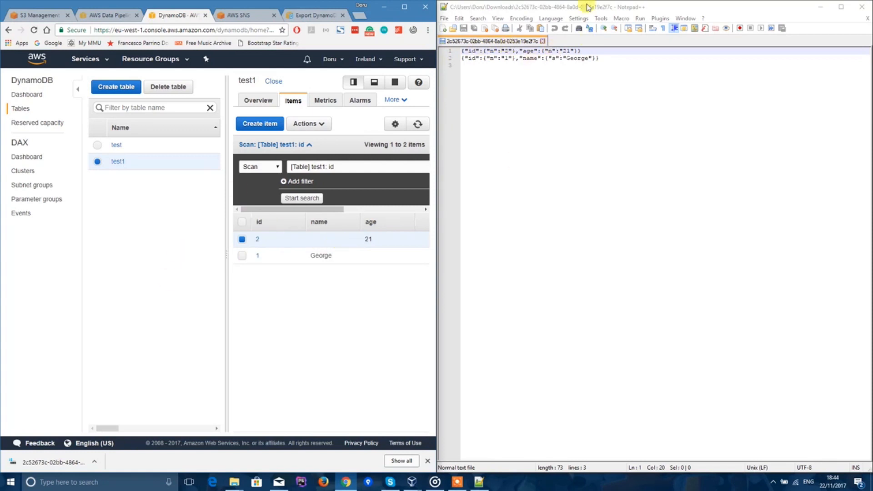
{"action": "left_click", "coordinate": [275, 255]}
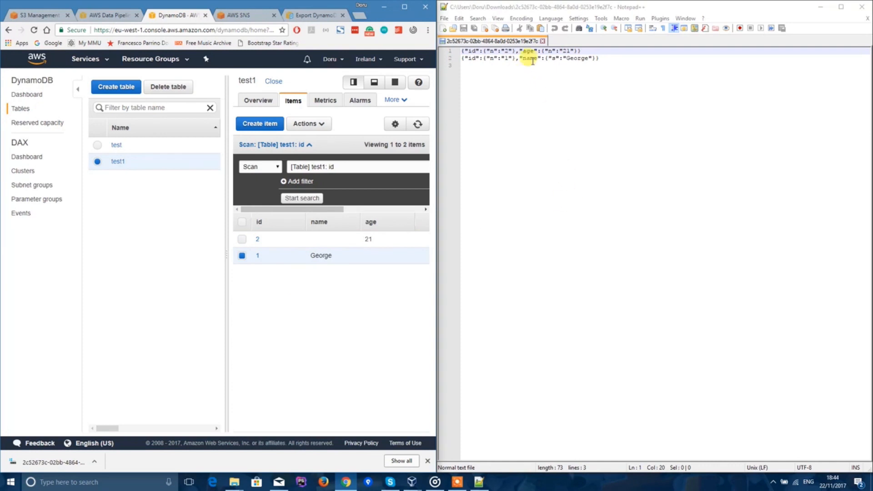